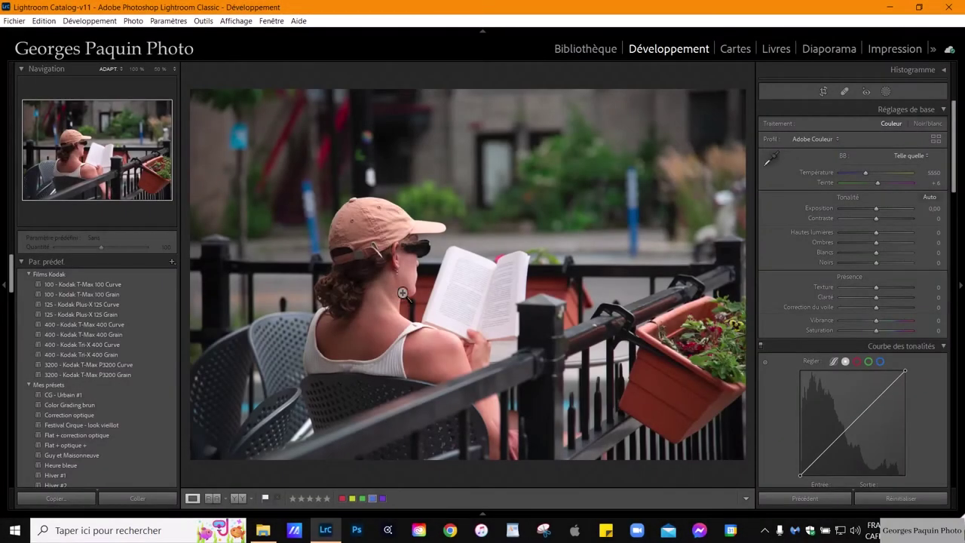
Step: Lower the photo's exposure to −0.30 in Réglages de base
scroll(802, 220, "down", 3)
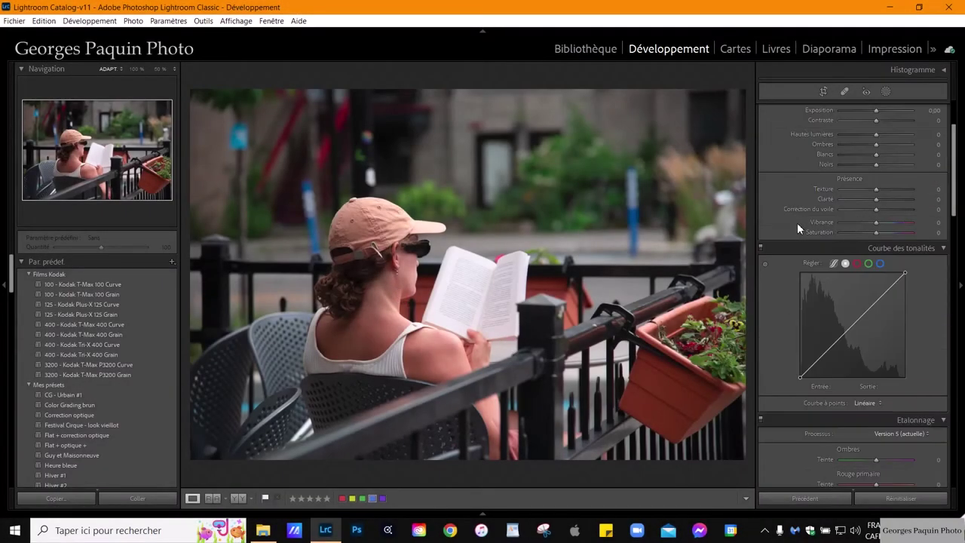
scroll(798, 221, "up", 3)
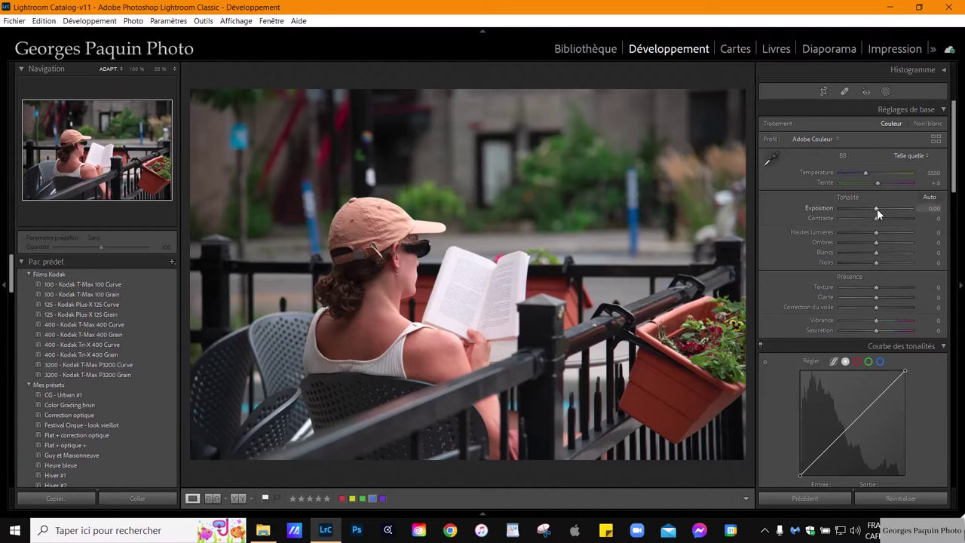
key("Down")
key("Down")
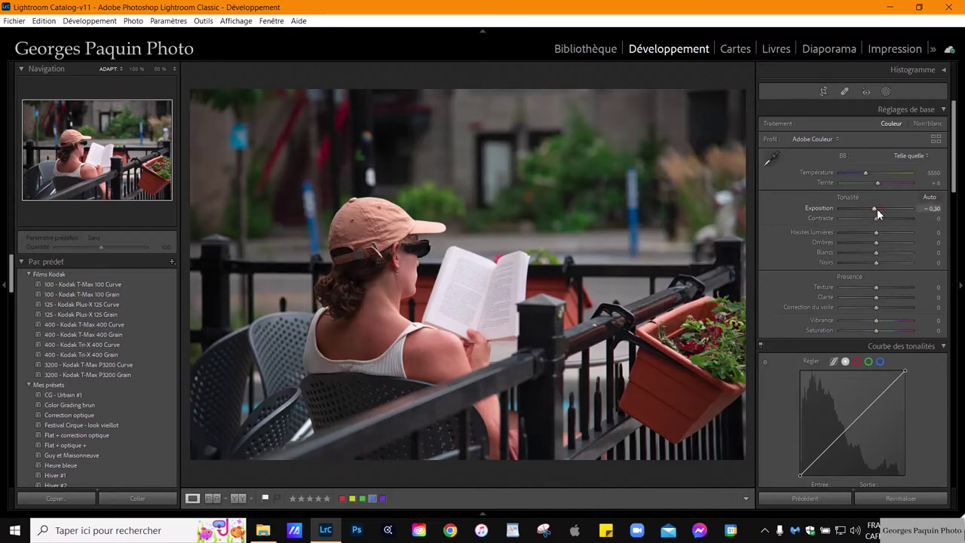
scroll(783, 213, "down", 2)
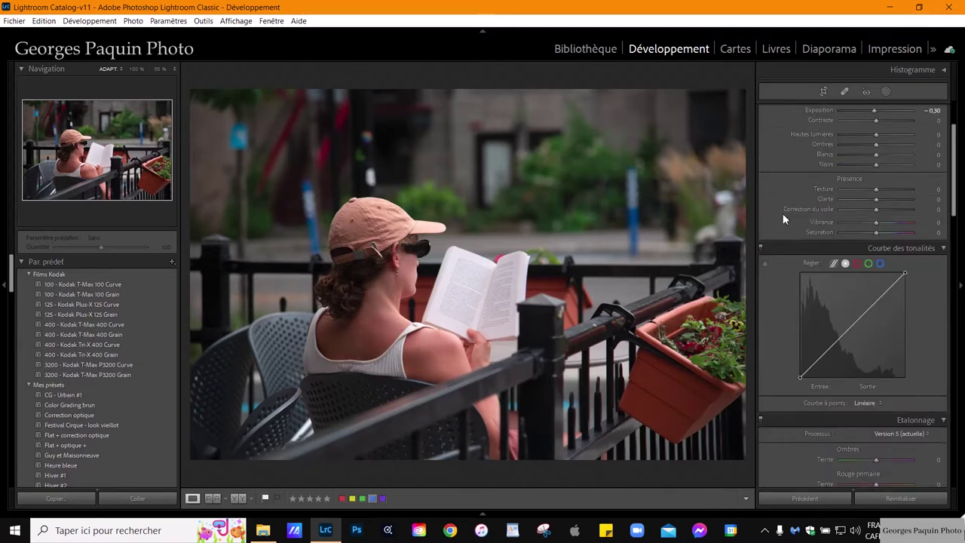
scroll(783, 213, "down", 2)
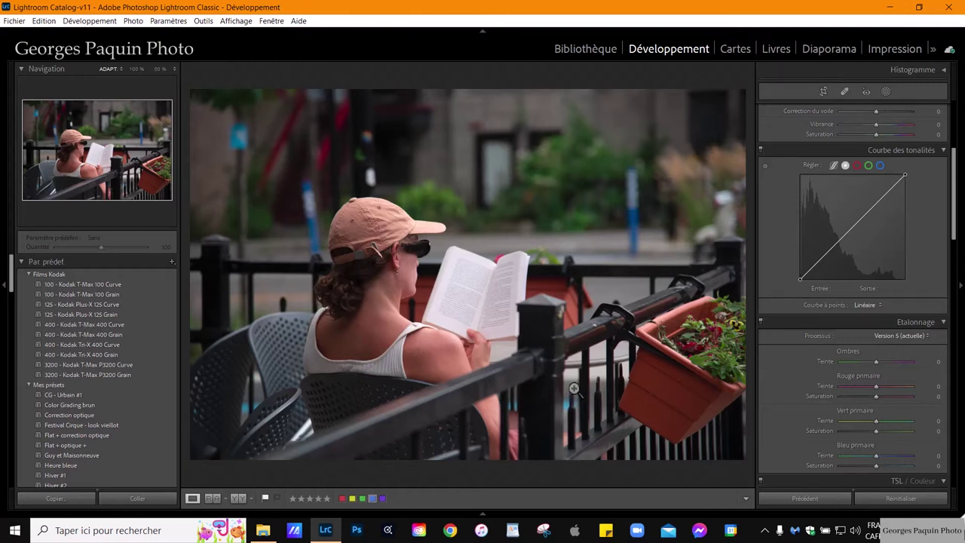
Step: Add tone curve points and pull the midtone point down to input 98, output 90
mouse_move(891, 199)
left_click_drag(891, 199, 888, 205)
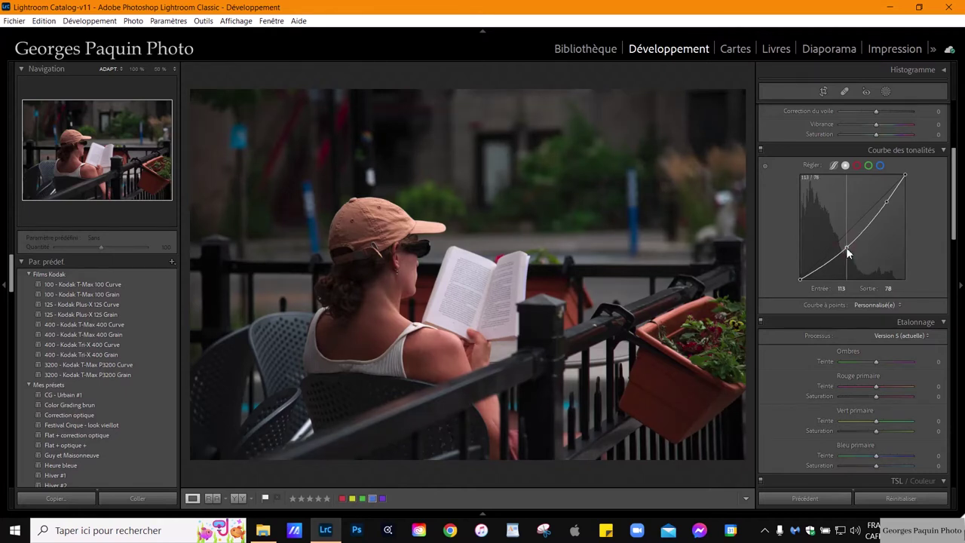
left_click_drag(846, 247, 841, 240)
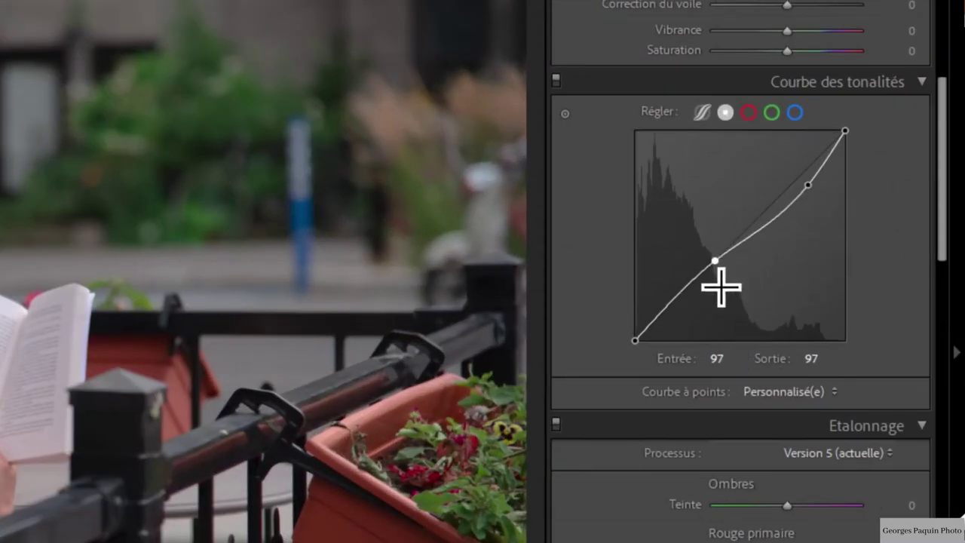
left_click(715, 264)
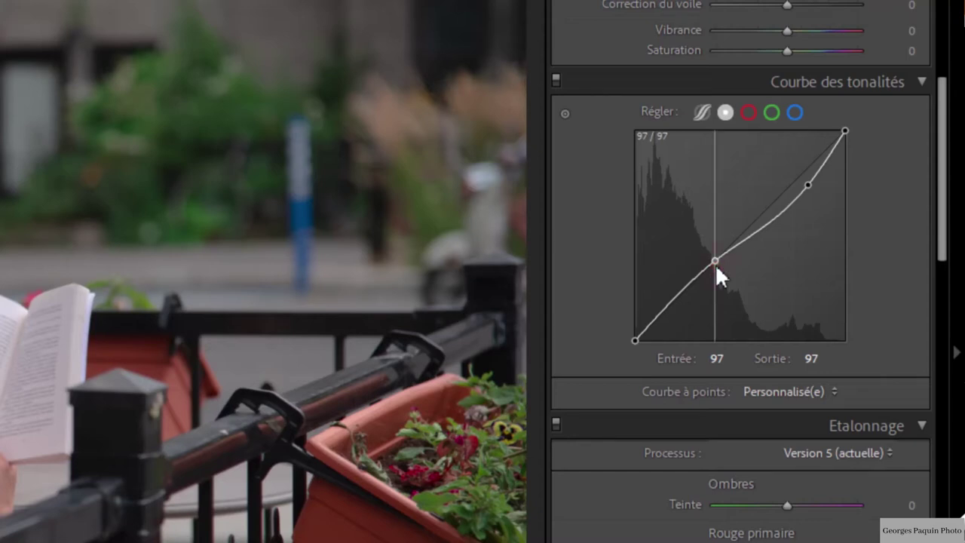
left_click_drag(715, 264, 716, 267)
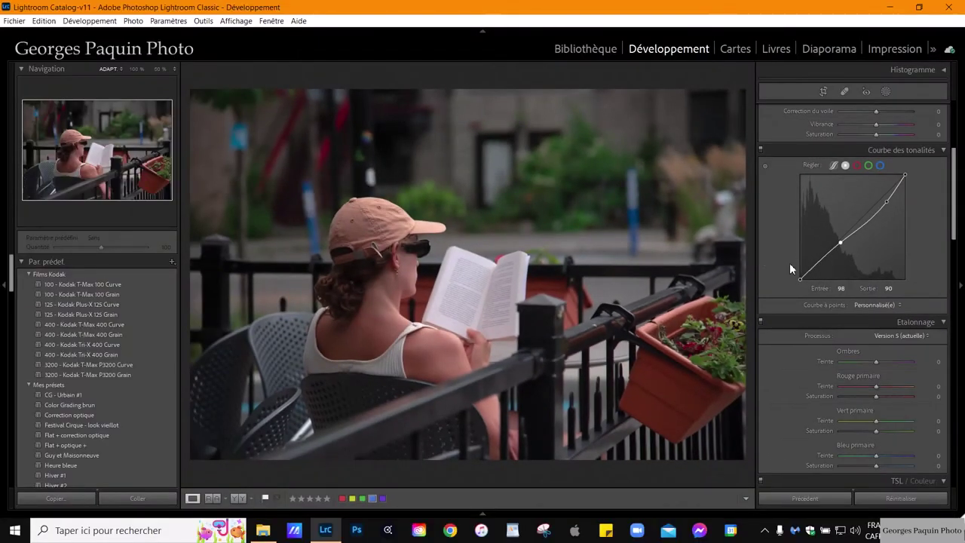
scroll(789, 263, "up", 5)
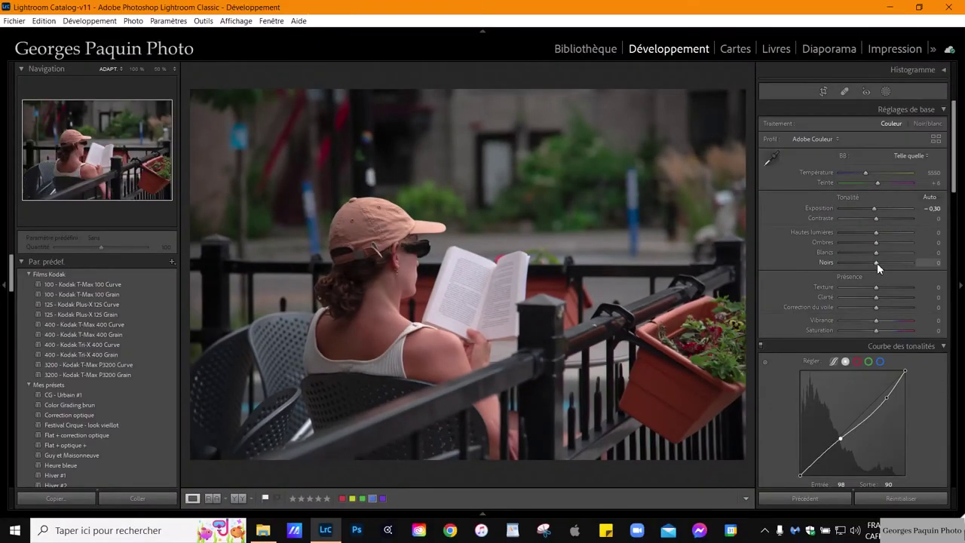
Step: Set blacks −15, shadows +70, highlights −50, whites +15, exposure −0.08 and contrast −5
scroll(878, 266, "down", 3)
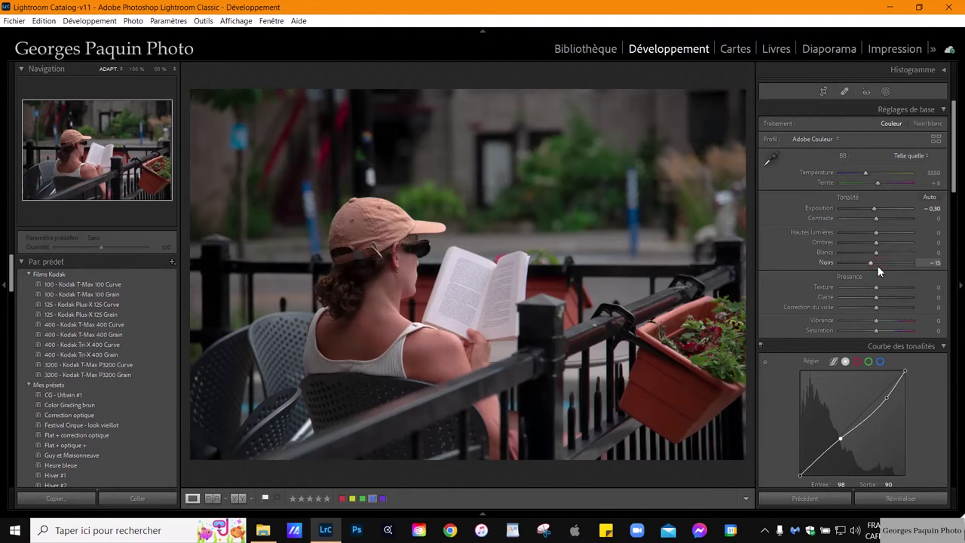
scroll(876, 244, "up", 5)
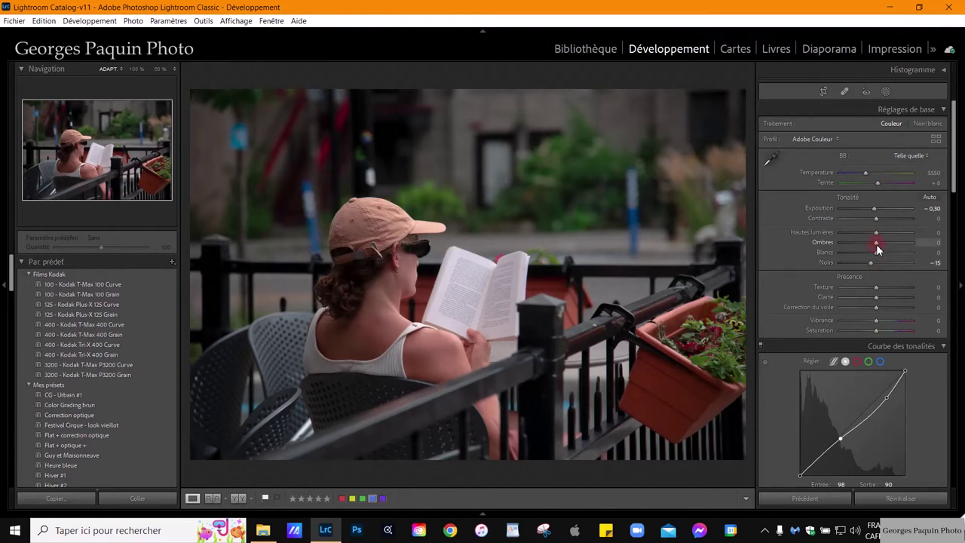
scroll(876, 245, "up", 2)
scroll(876, 246, "up", 6)
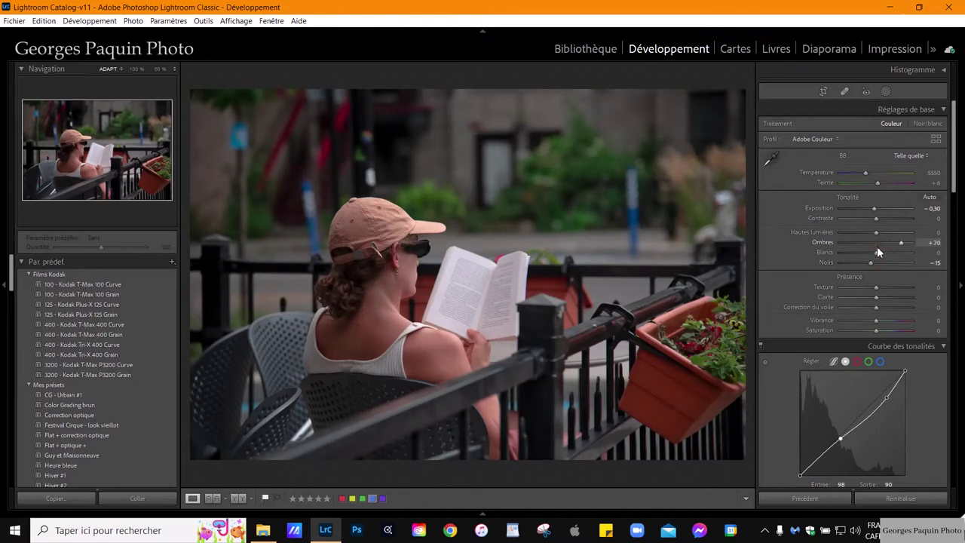
scroll(877, 245, "up", 4)
scroll(877, 240, "down", 4)
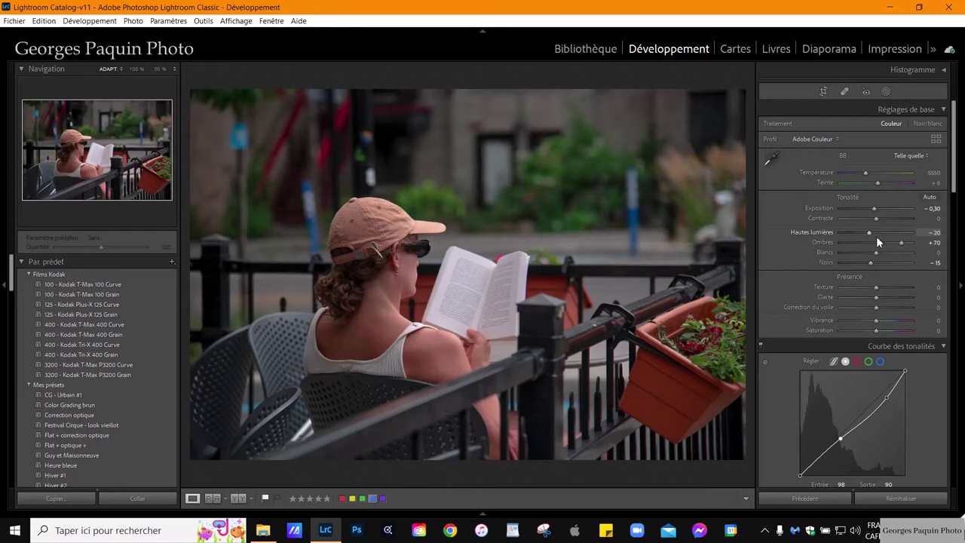
scroll(878, 241, "down", 6)
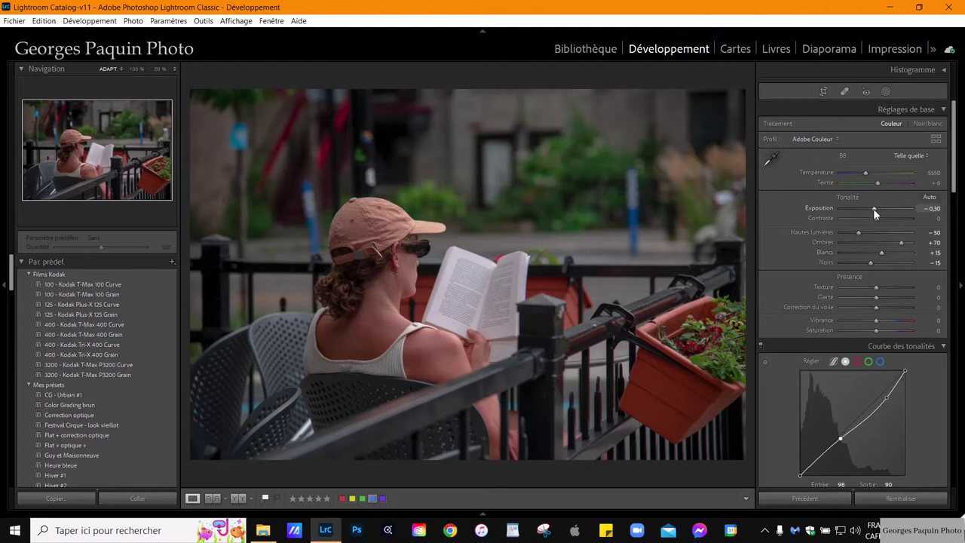
key("Up")
key("Up")
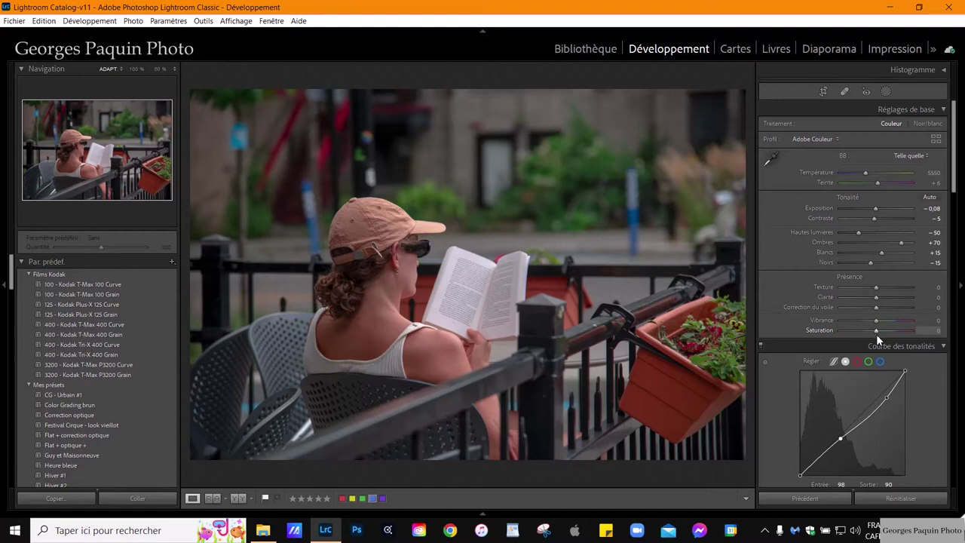
Step: Raise saturation to +16 and reduce vibrance to −10 in Présence
key("Up")
left_click_drag(874, 335, 878, 337)
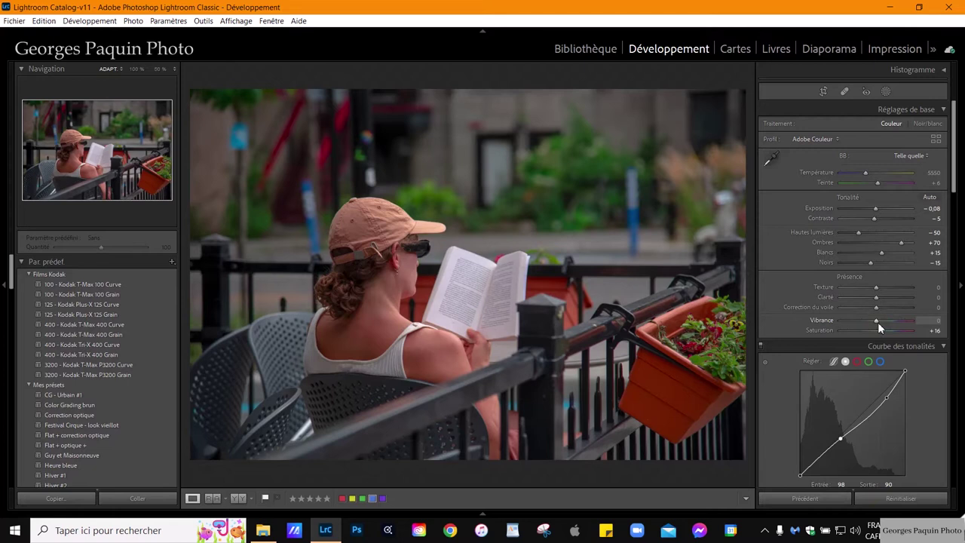
key("Down")
key("Down")
key("Down")
key("Down")
key("Down")
key("Down")
key("Down")
key("Down")
Step: Shift the white balance tint to −12 while viewing a close-up of the shoulder
left_click(450, 339)
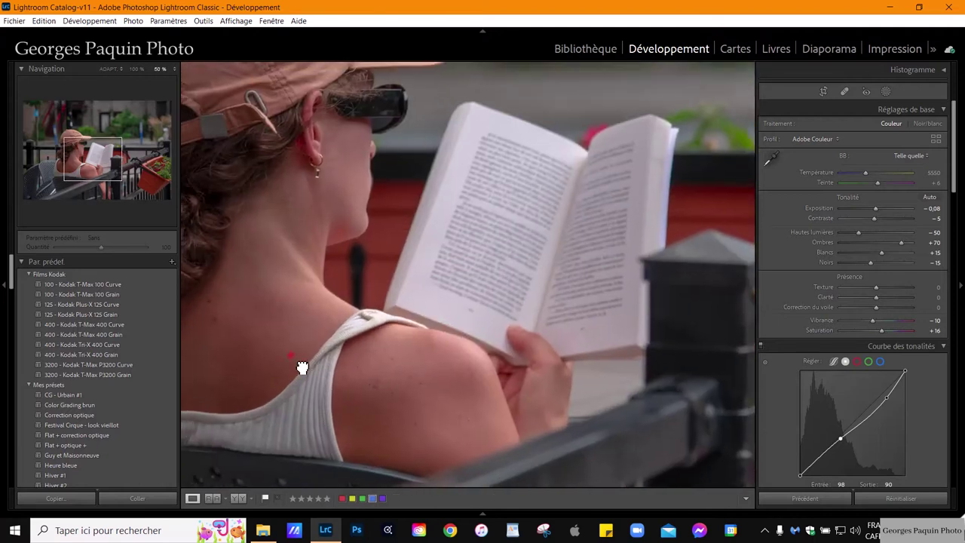
left_click_drag(304, 367, 390, 355)
key("ctrl+=")
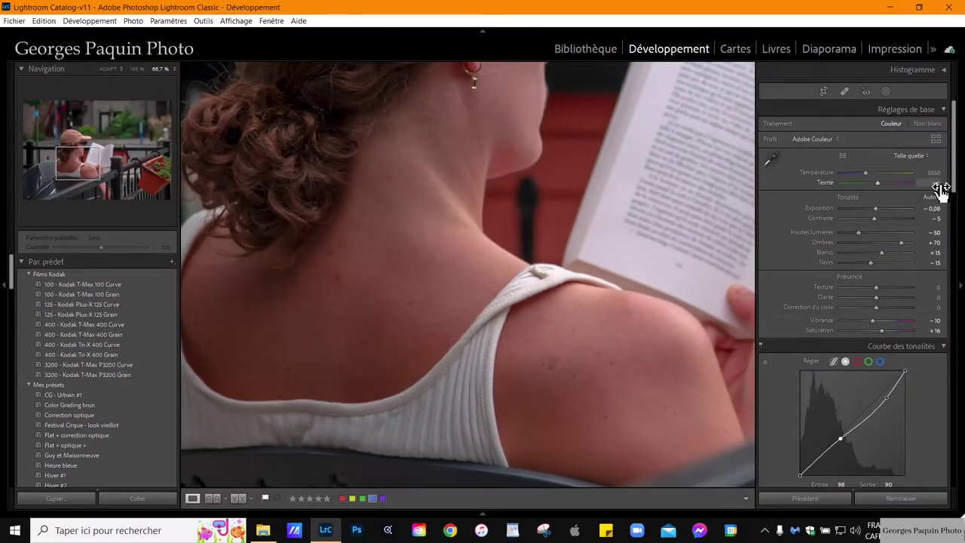
left_click_drag(941, 188, 932, 183)
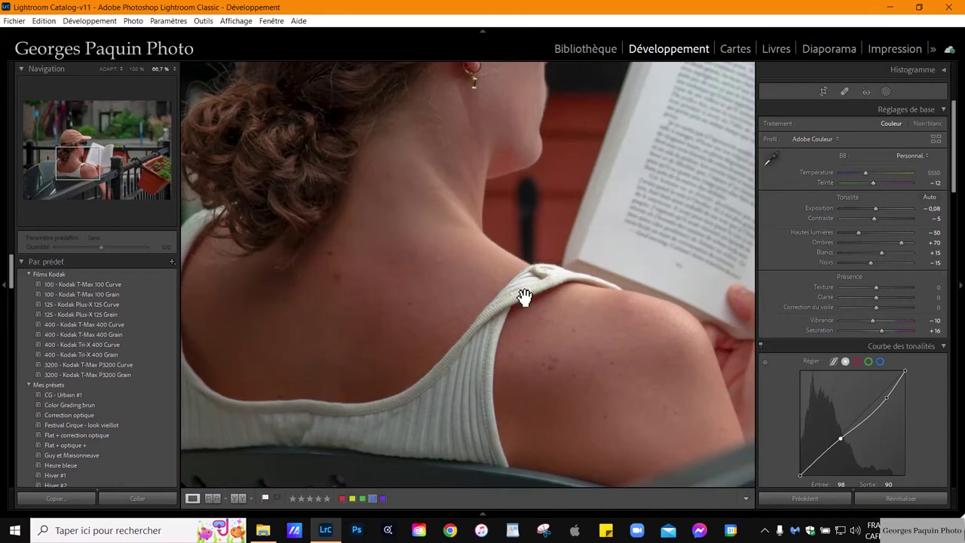
left_click(560, 359)
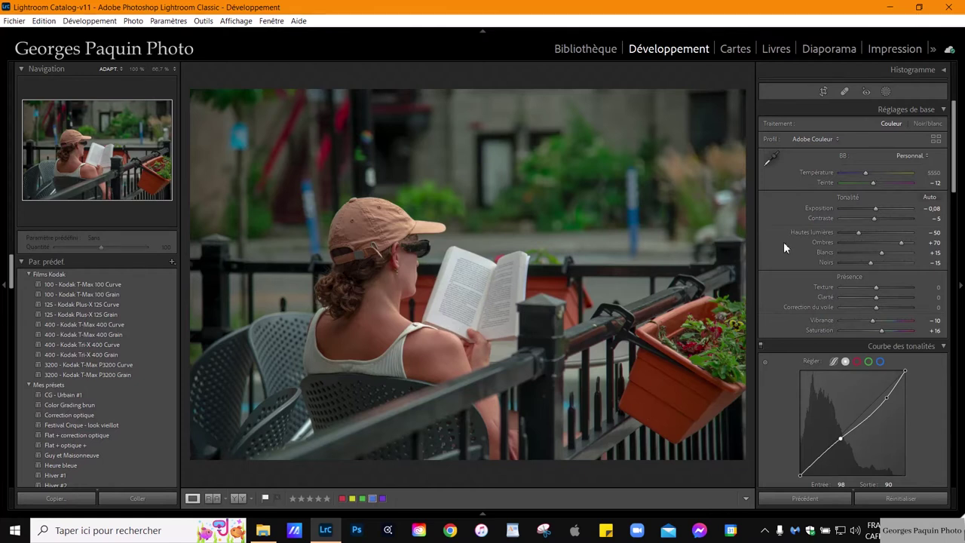
Step: Tint the shadows blue-violet with hue 264 and saturation 14
scroll(784, 243, "down", 5)
scroll(785, 242, "down", 2)
scroll(784, 241, "down", 4)
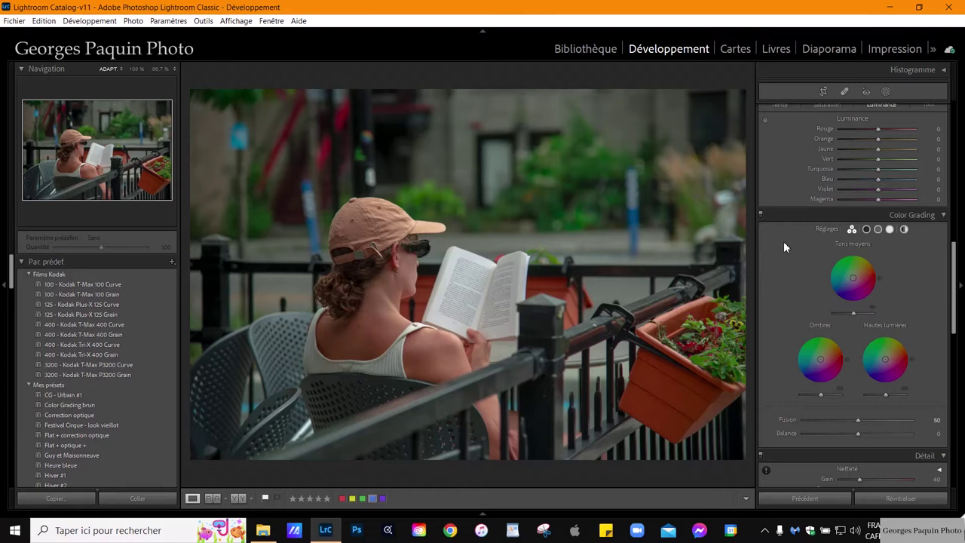
scroll(783, 241, "down", 2)
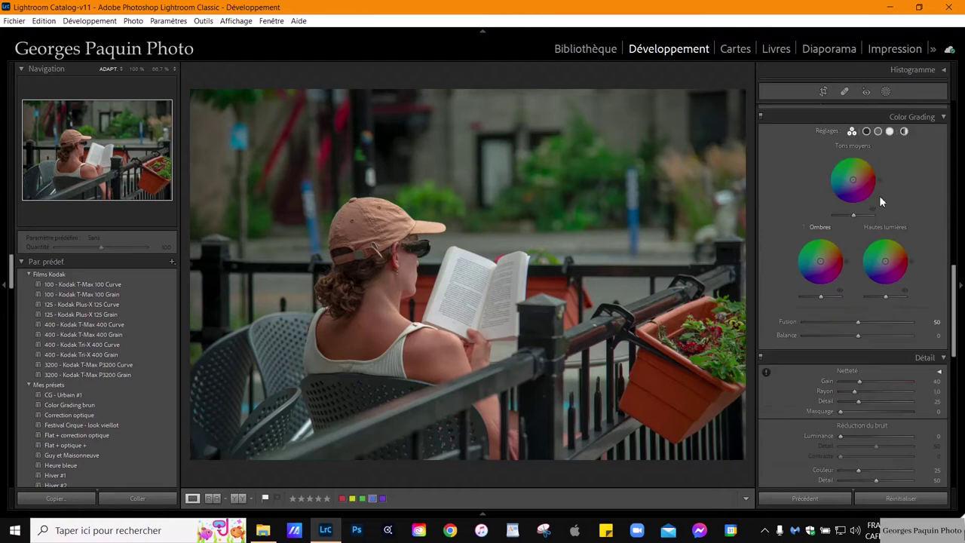
left_click(867, 131)
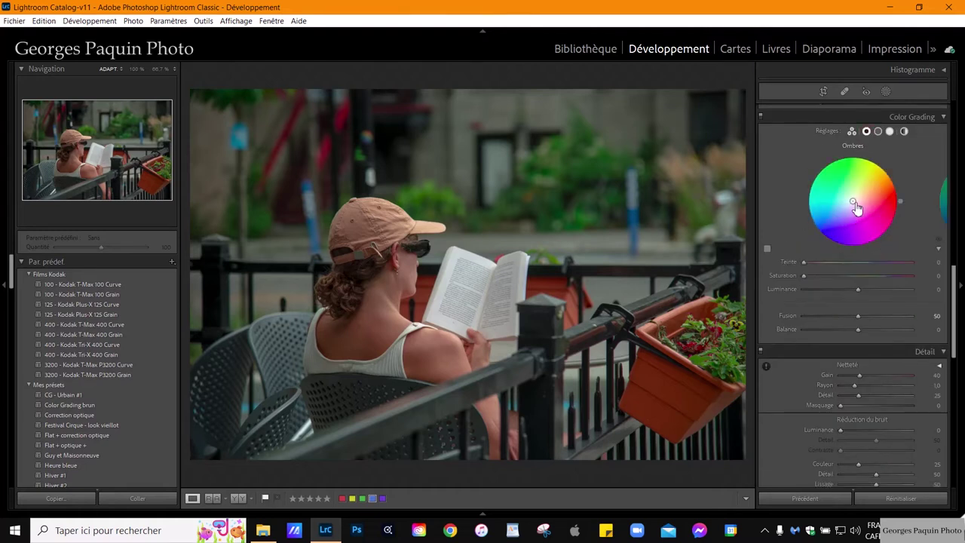
left_click_drag(853, 202, 851, 204)
left_click_drag(829, 243, 848, 247)
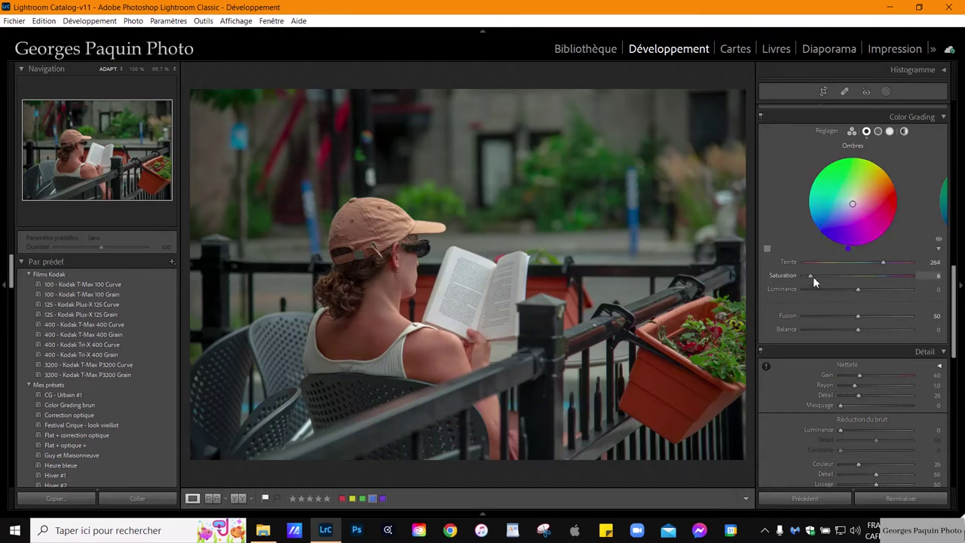
left_click_drag(811, 277, 859, 291)
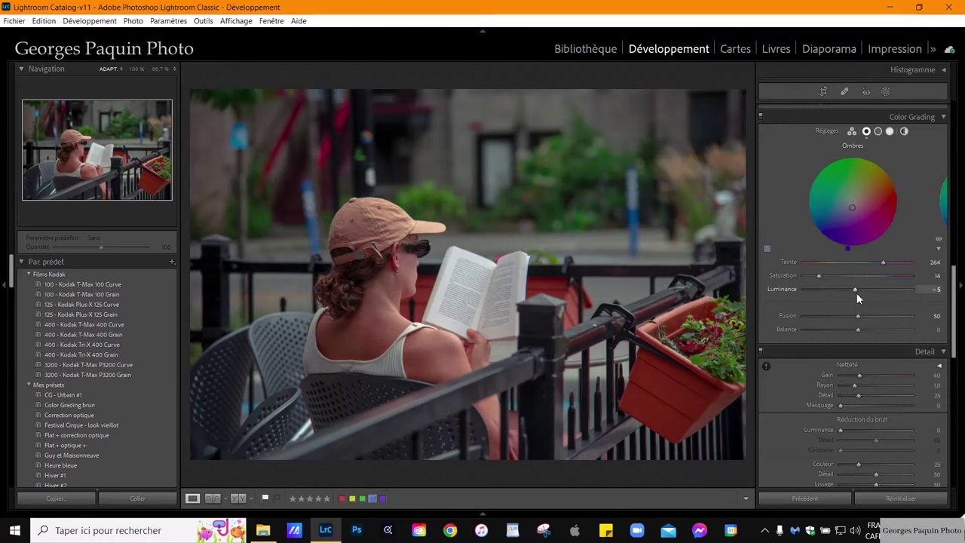
Step: Tint the midtones magenta with hue 318 and luminance +23
left_click(878, 131)
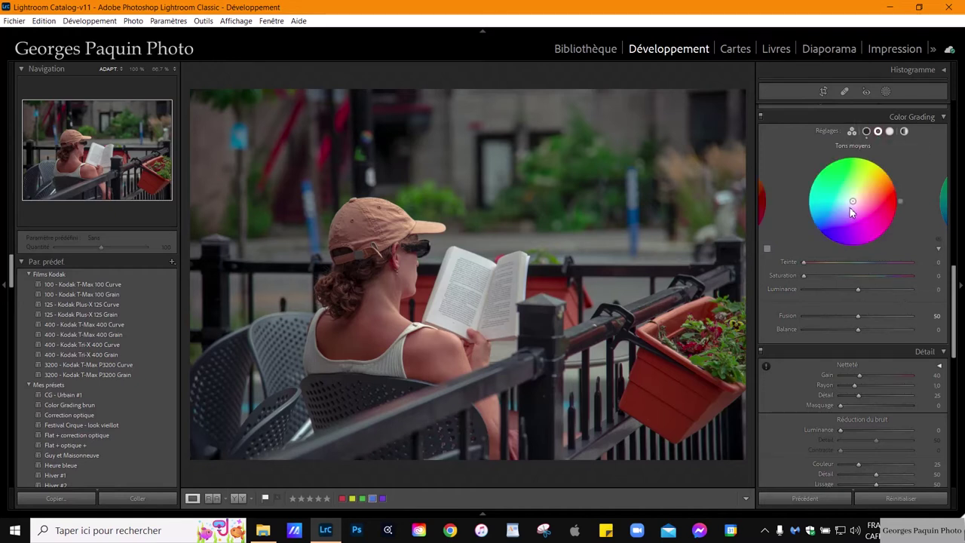
mouse_move(899, 202)
left_mouse_down()
mouse_move(883, 243)
mouse_move(887, 235)
left_mouse_up()
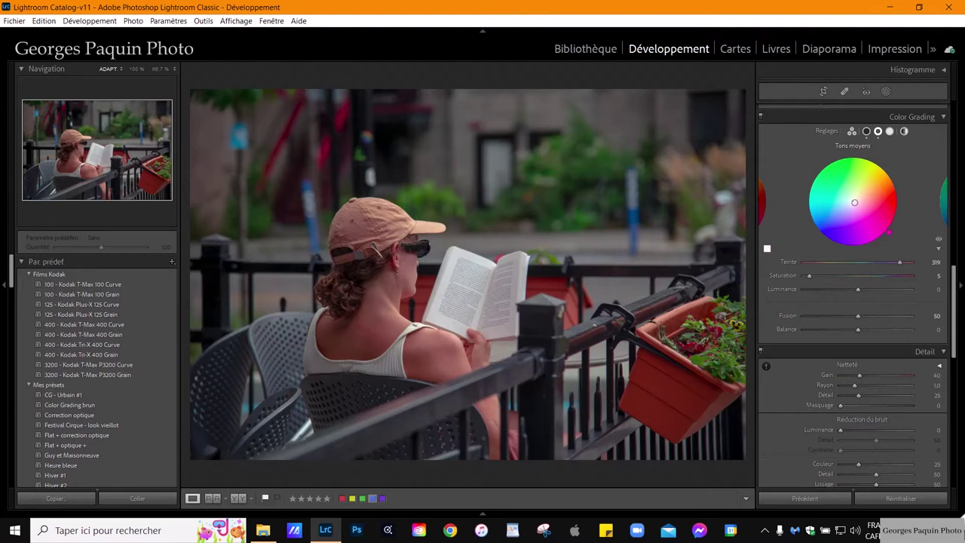
left_click_drag(811, 276, 869, 290)
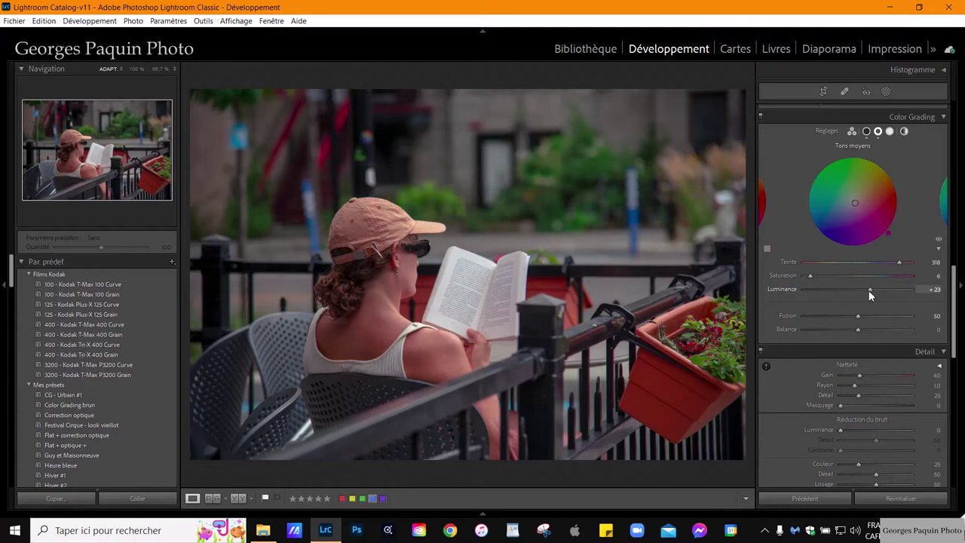
left_click(890, 132)
Step: Strengthen the warm highlight tint (hue 57, saturation 13) and set balance to −27
left_click_drag(855, 198, 855, 199)
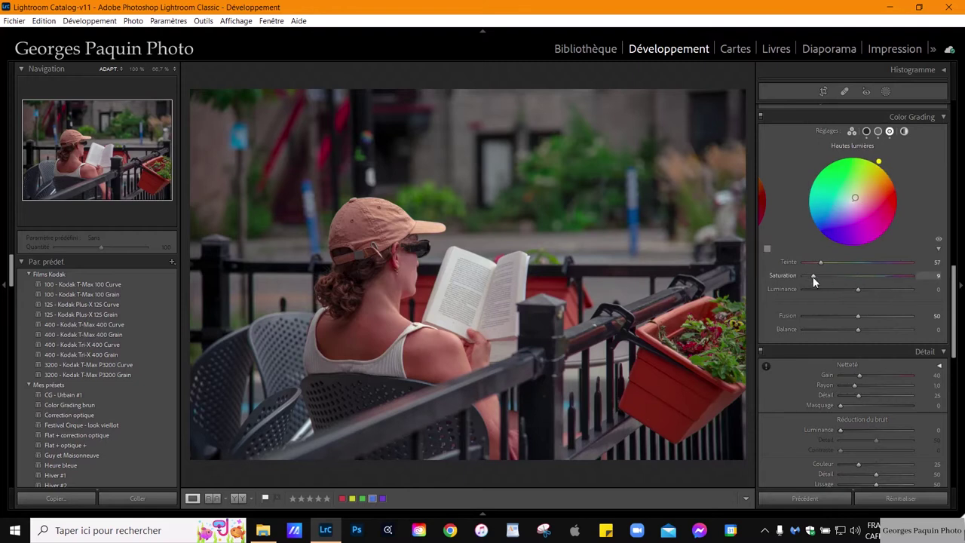
left_click_drag(814, 275, 870, 290)
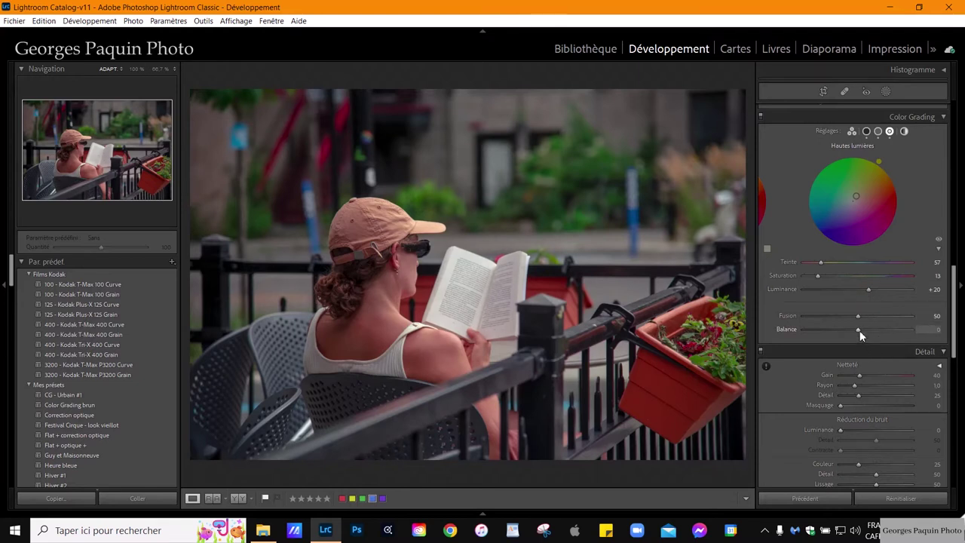
mouse_move(860, 330)
left_mouse_down()
mouse_move(846, 336)
mouse_move(877, 325)
mouse_move(869, 321)
left_mouse_up()
Step: Toggle colour grading off and back on to compare the result
left_click(759, 117)
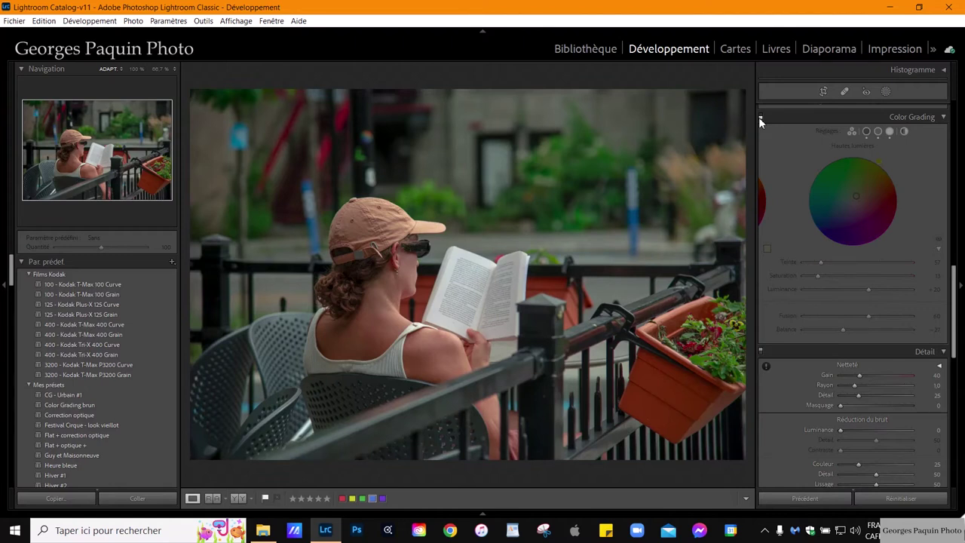
left_click(760, 117)
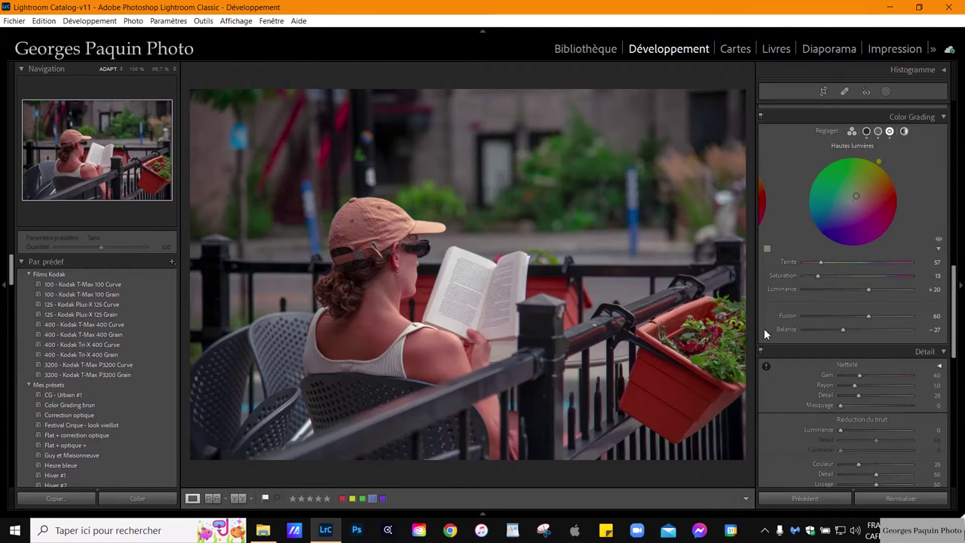
scroll(764, 328, "up", 5)
left_click(819, 202)
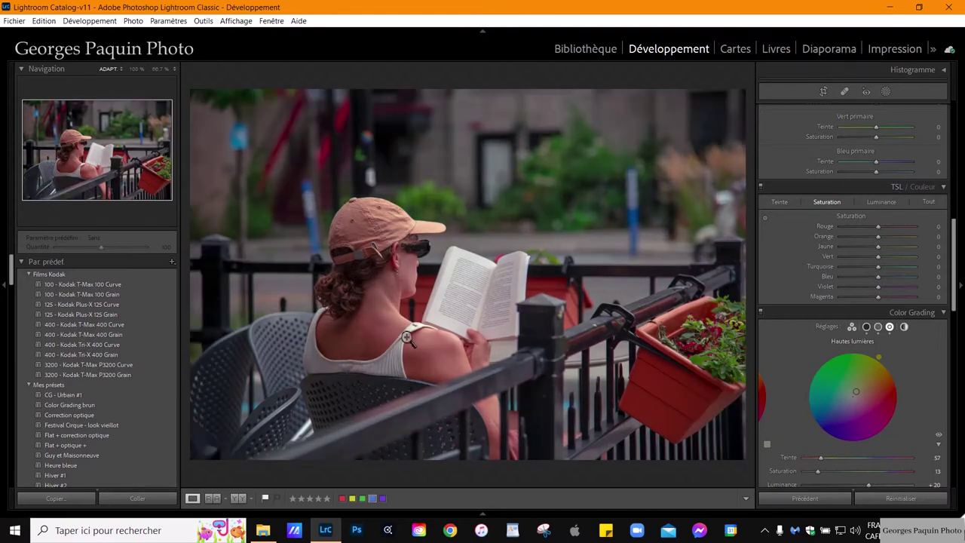
Step: Brighten the skin's luminance on the photo: orange +73, red +36, yellow +15
left_click(407, 337)
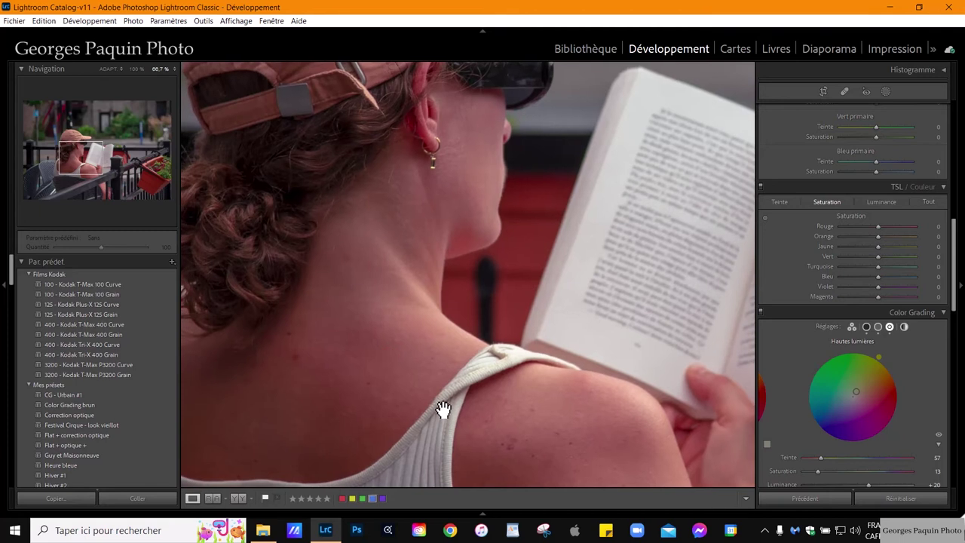
left_click(883, 204)
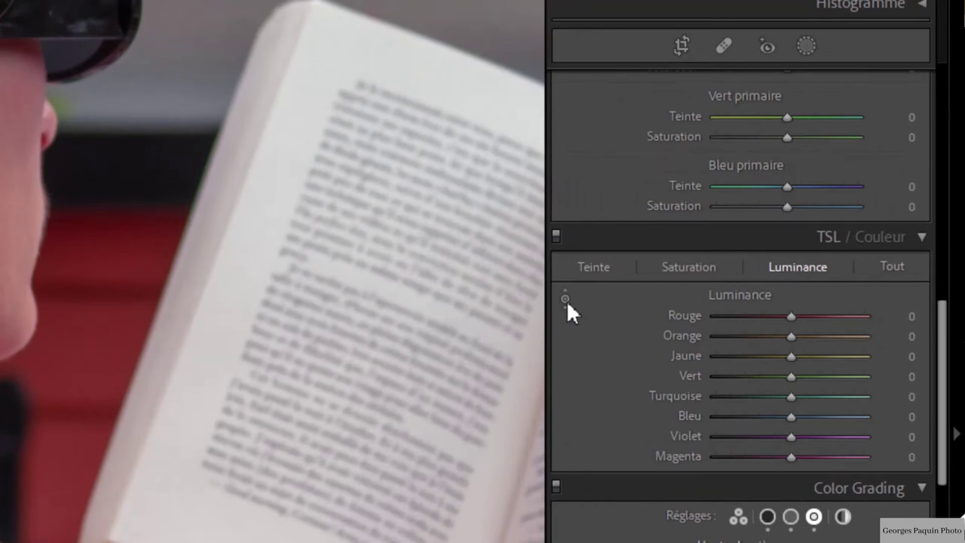
left_click(567, 300)
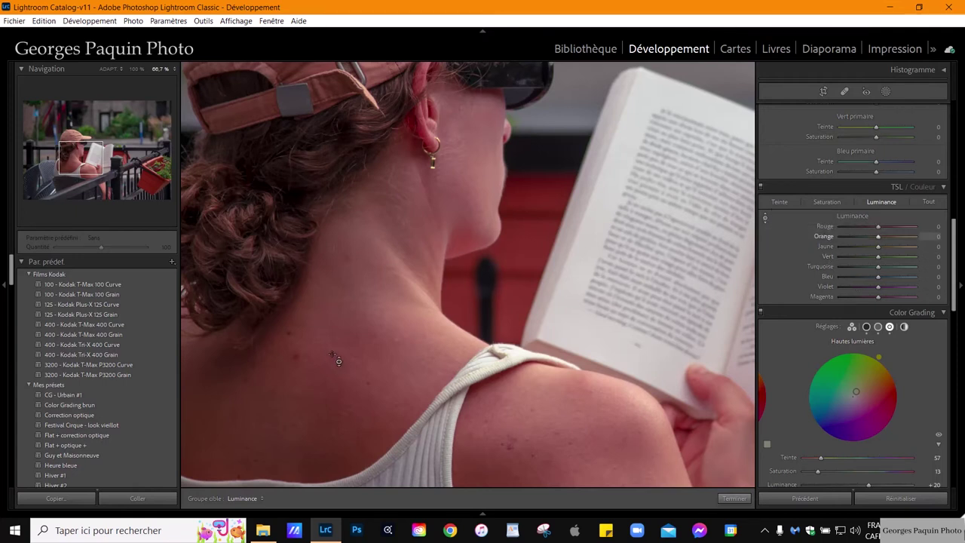
left_click_drag(355, 374, 354, 301)
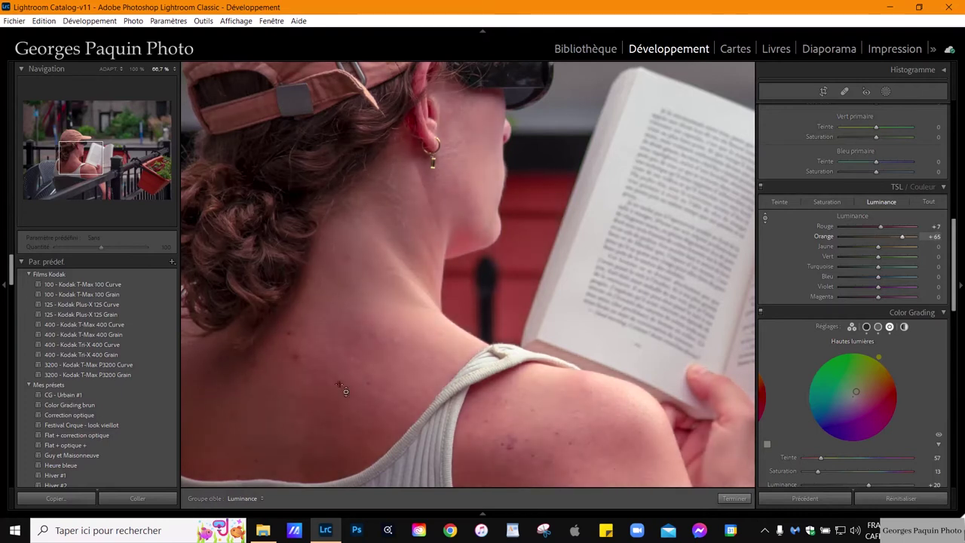
left_click_drag(287, 436, 287, 426)
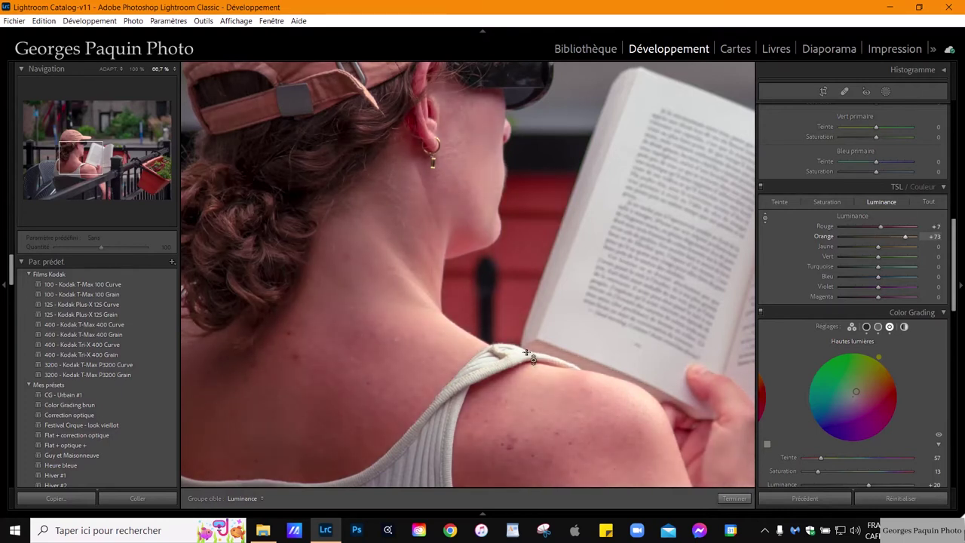
mouse_move(883, 228)
left_mouse_down()
mouse_move(893, 227)
mouse_move(884, 247)
left_mouse_up()
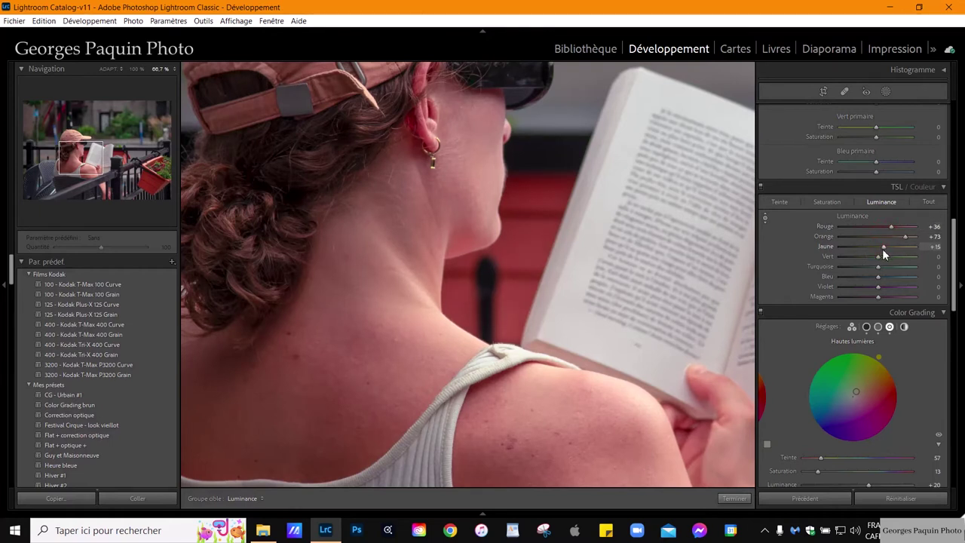
Step: Shift the skin's orange hue to +9 and orange saturation to +10
left_click(786, 204)
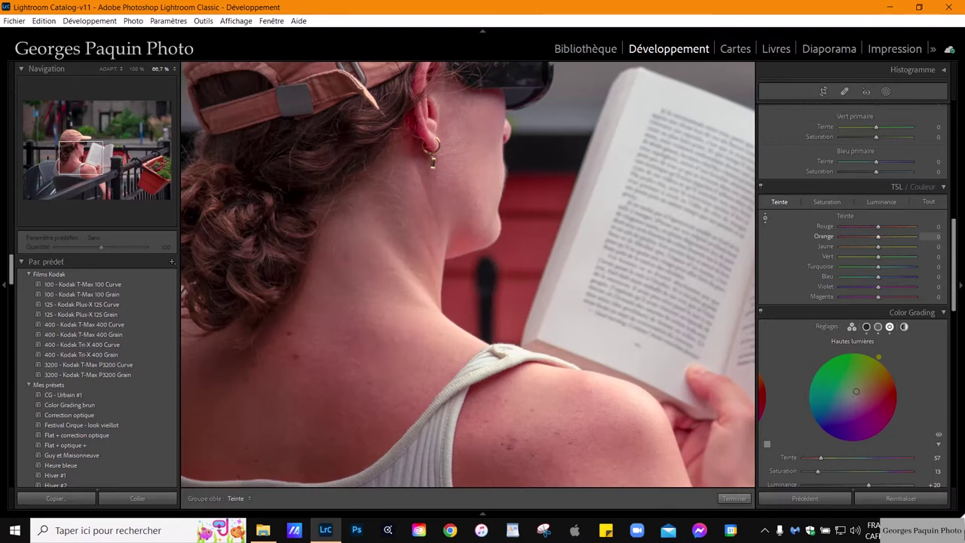
left_click_drag(467, 301, 467, 264)
left_click(829, 202)
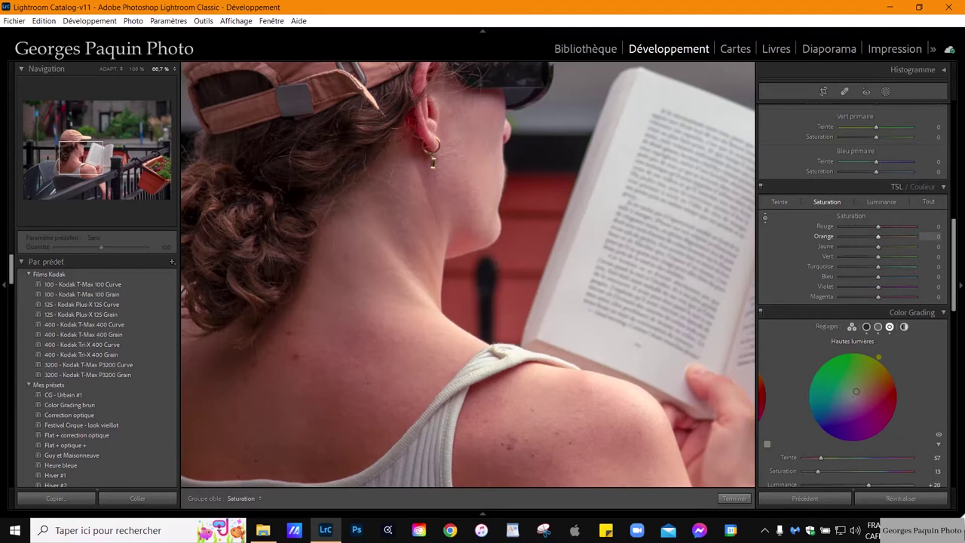
left_click_drag(421, 368, 420, 361)
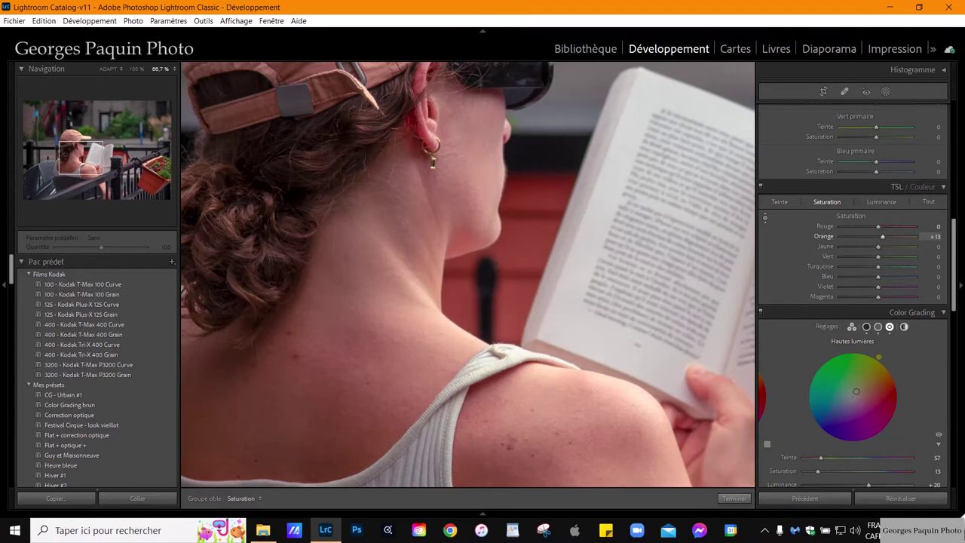
left_click(745, 500)
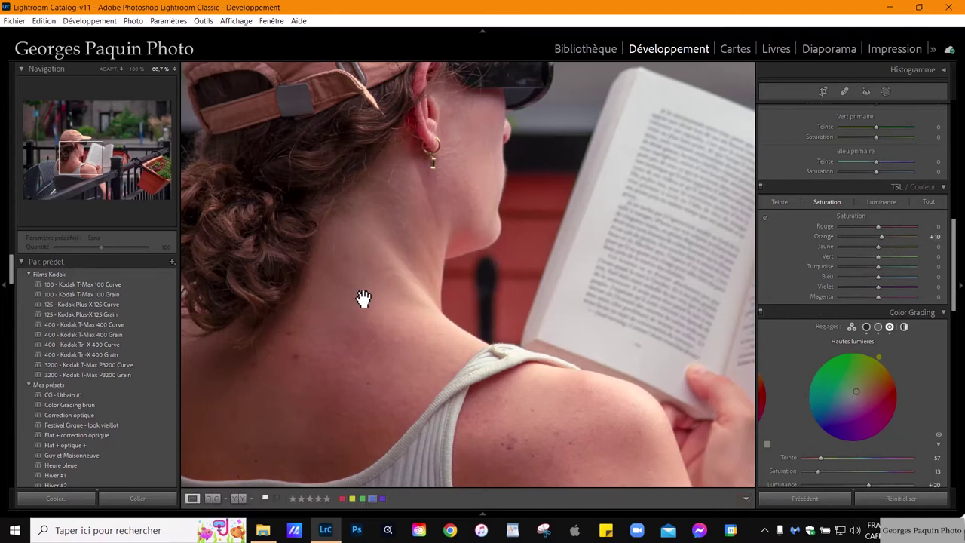
Step: Lower highlights to −70, whites to +10 and exposure to −0,18
left_click(399, 270)
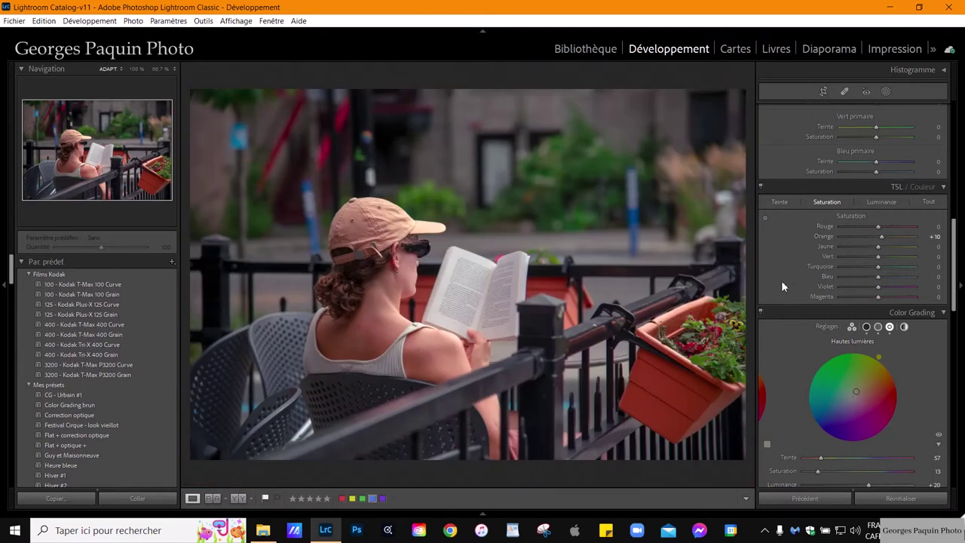
scroll(782, 287, "up", 5)
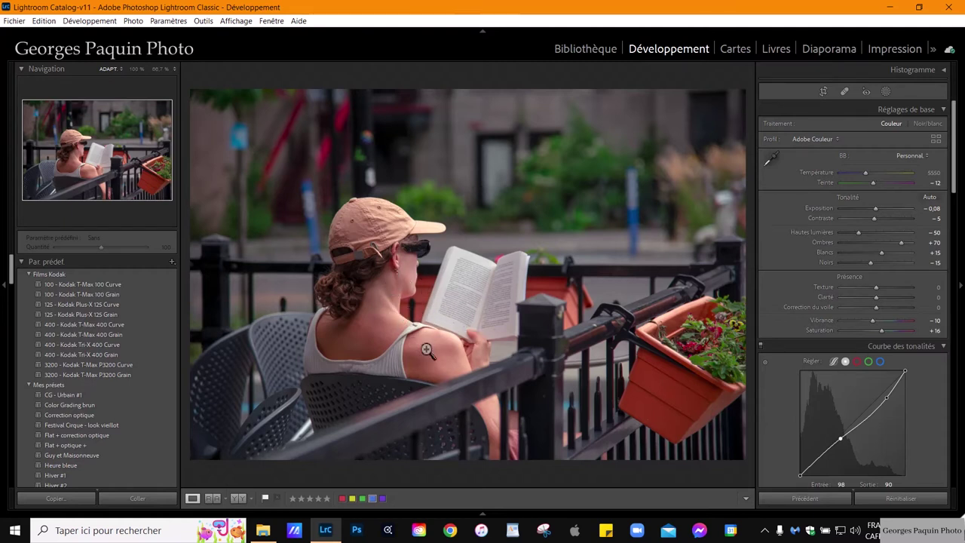
left_click(860, 233)
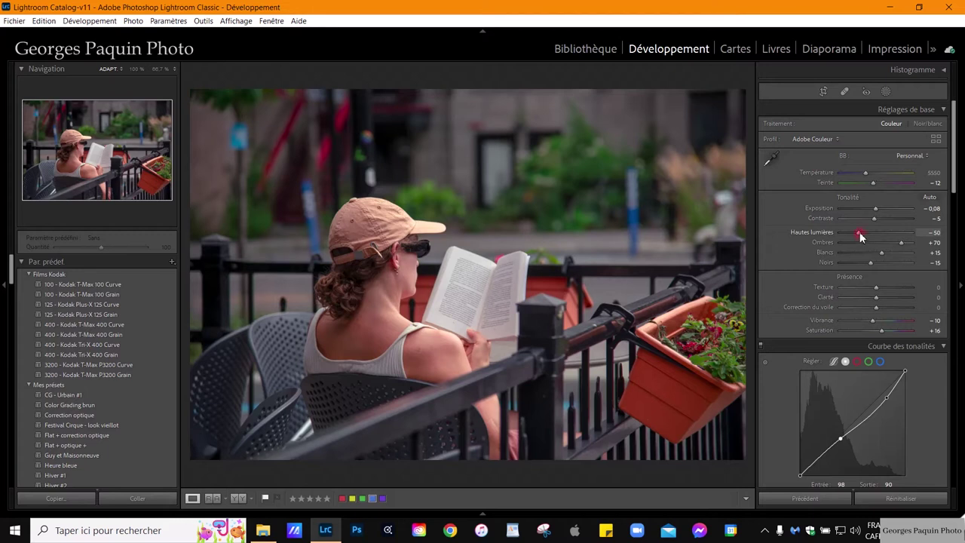
key("shift+Down")
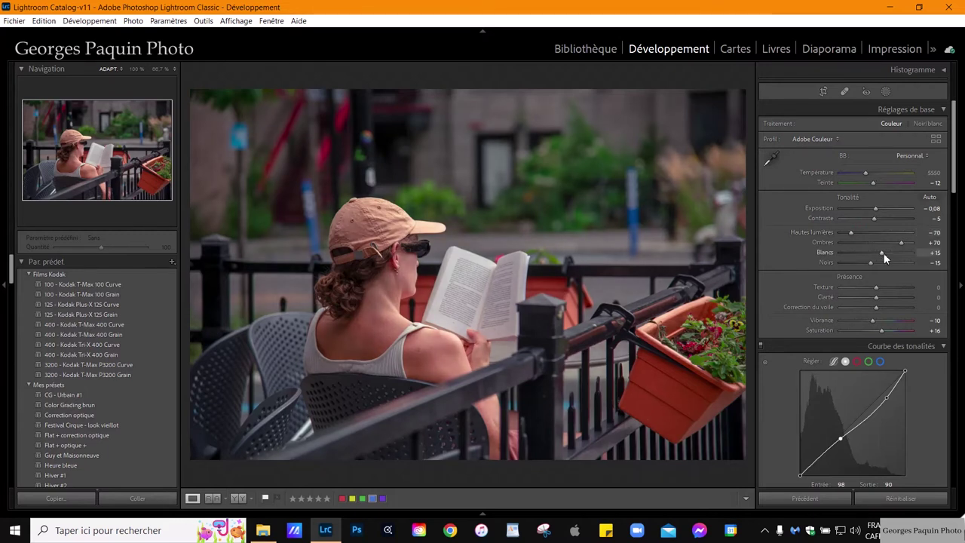
key("Down")
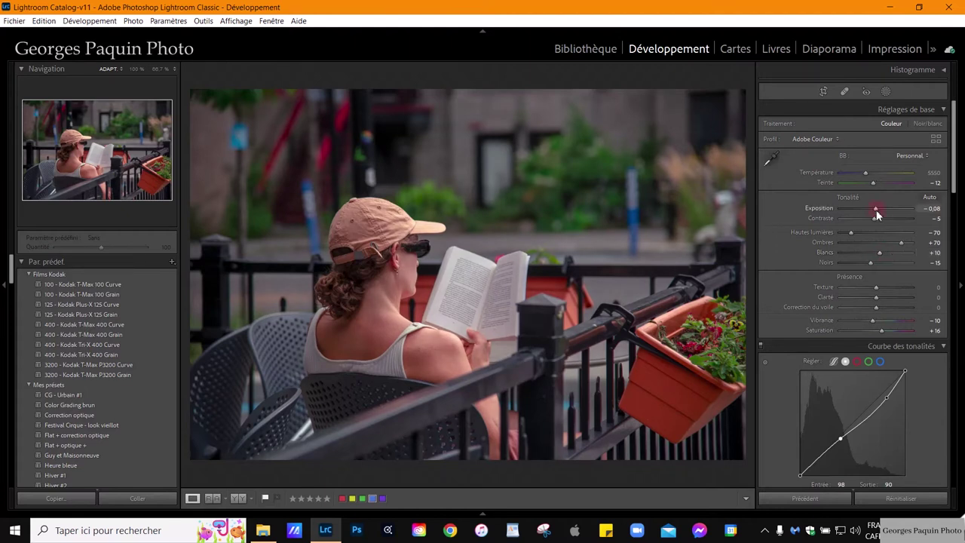
key("Down")
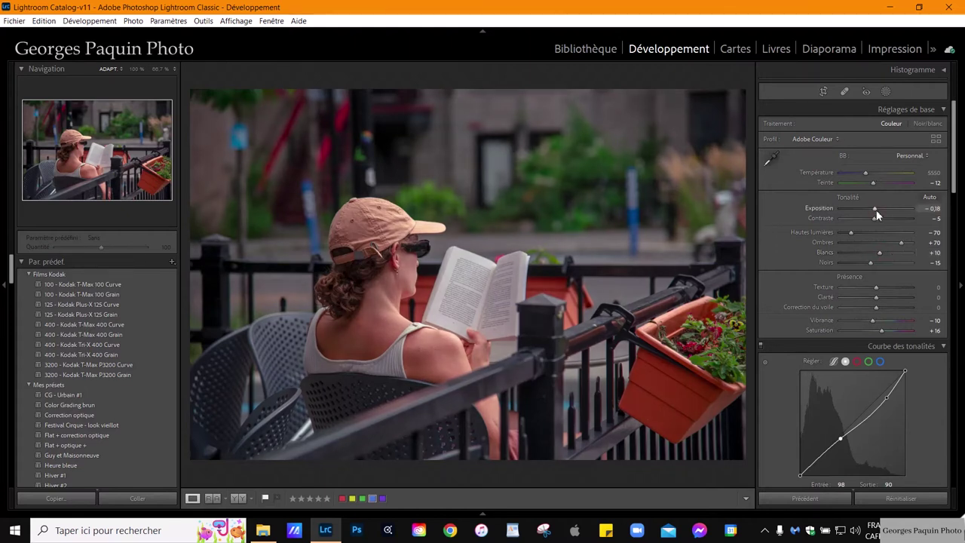
Step: Set whites +20, highlights −65, contrast −20, temperature 5800 and exposure −0,28
left_click(879, 253)
key("Up")
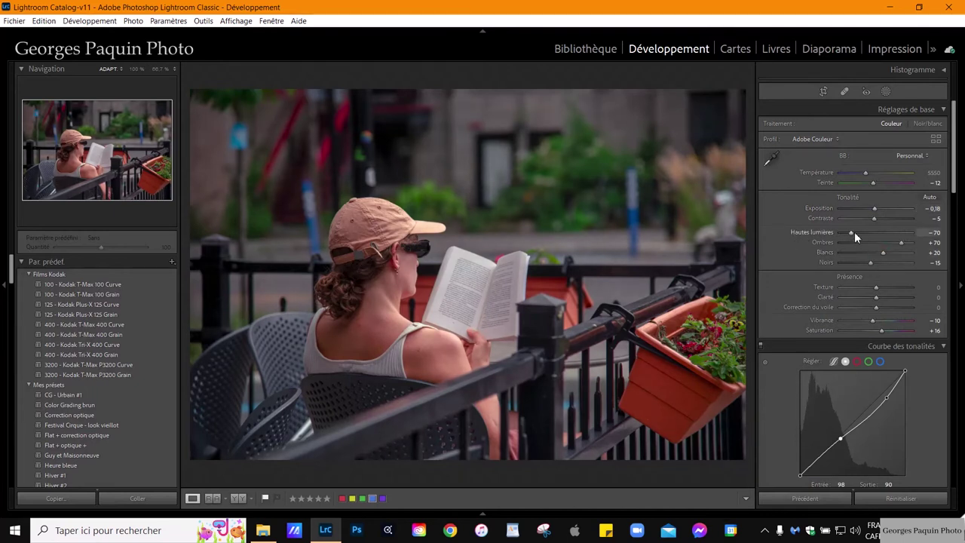
key("Up")
key("Down")
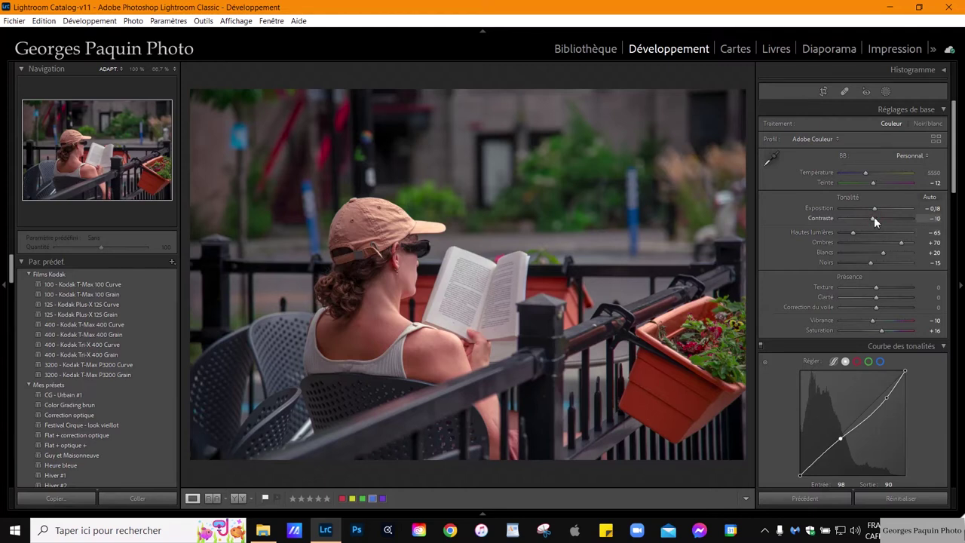
key("Down")
key("Down")
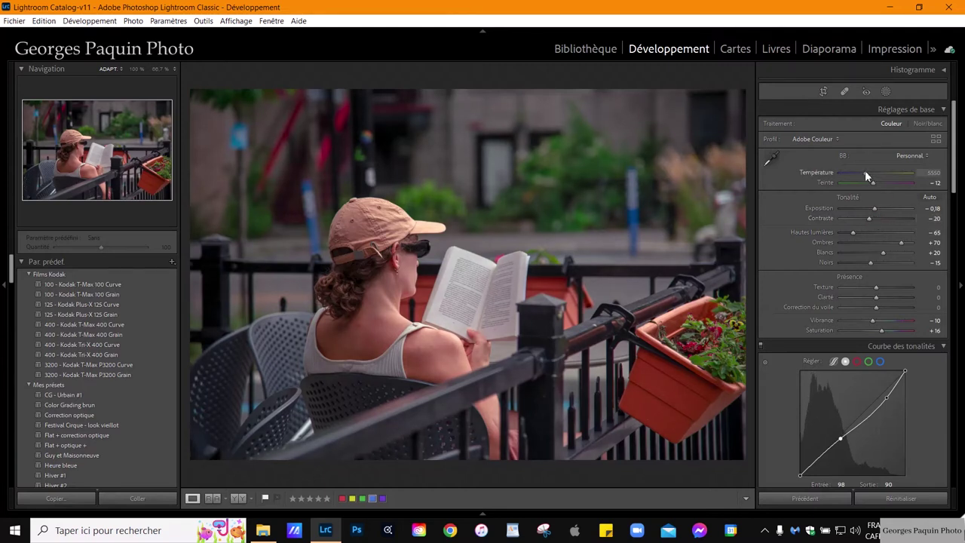
key("Up")
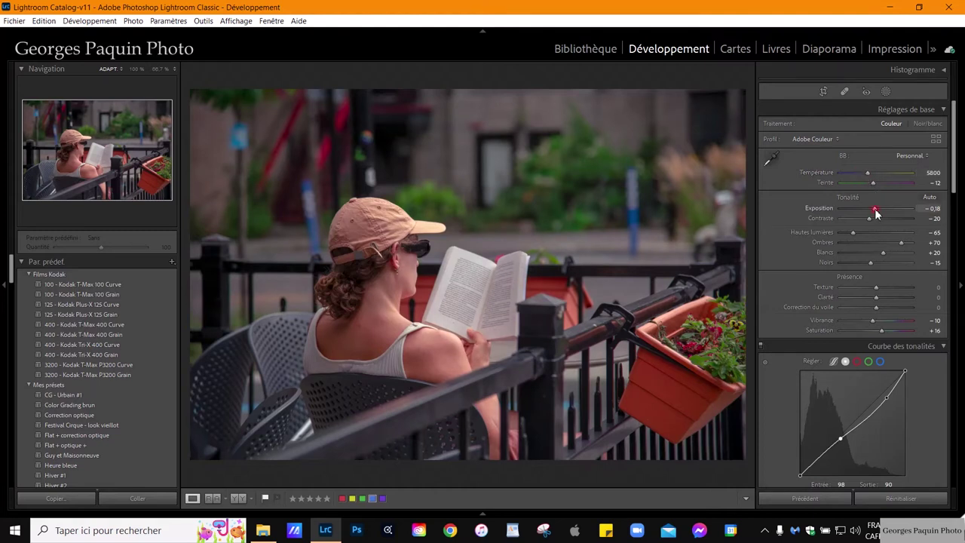
key("Down")
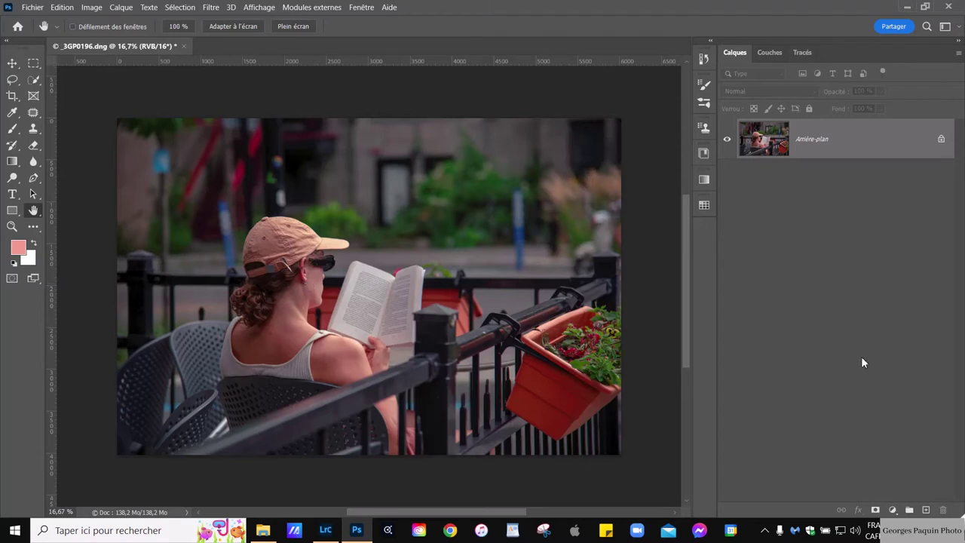
Step: Add a pink Dégradé gradient fill layer above the café photo in the Layers panel
left_click(893, 511)
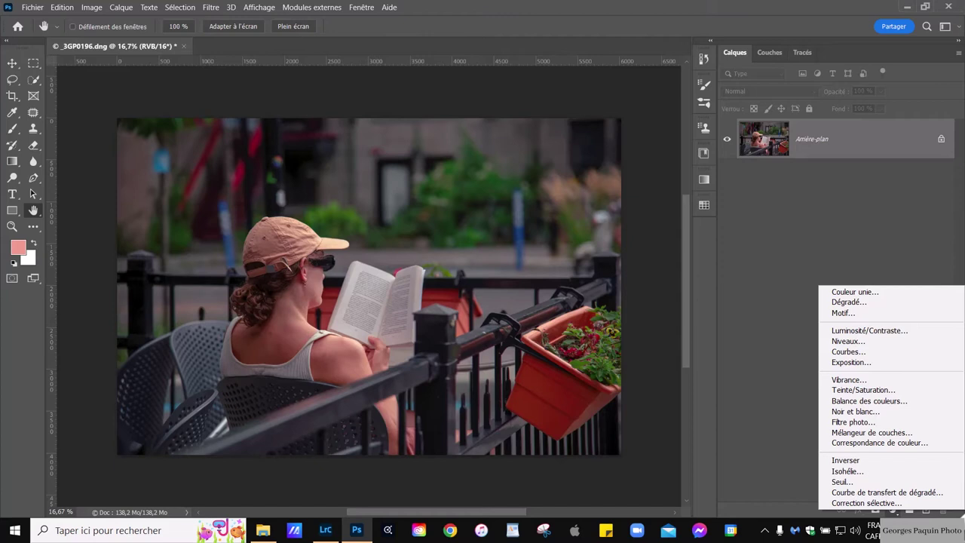
left_click(801, 476)
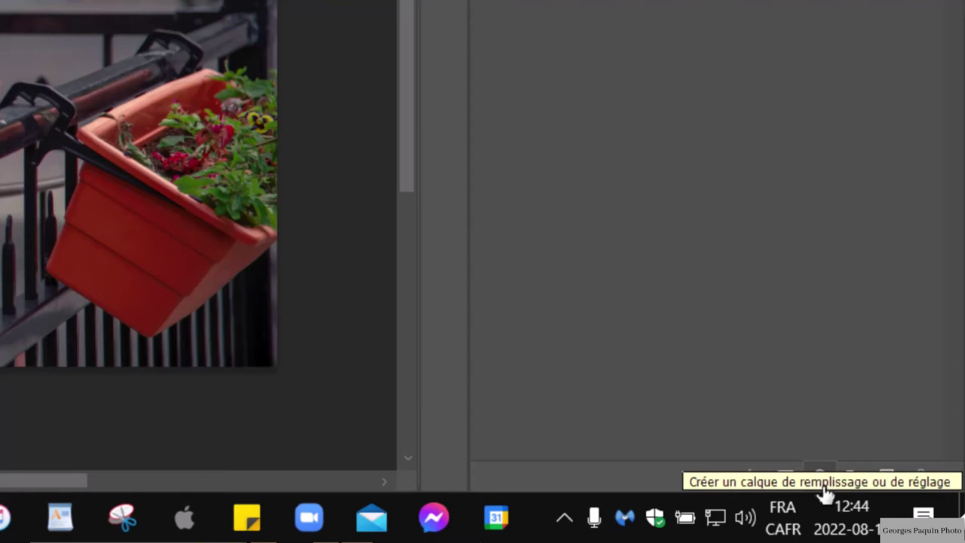
left_click(822, 475)
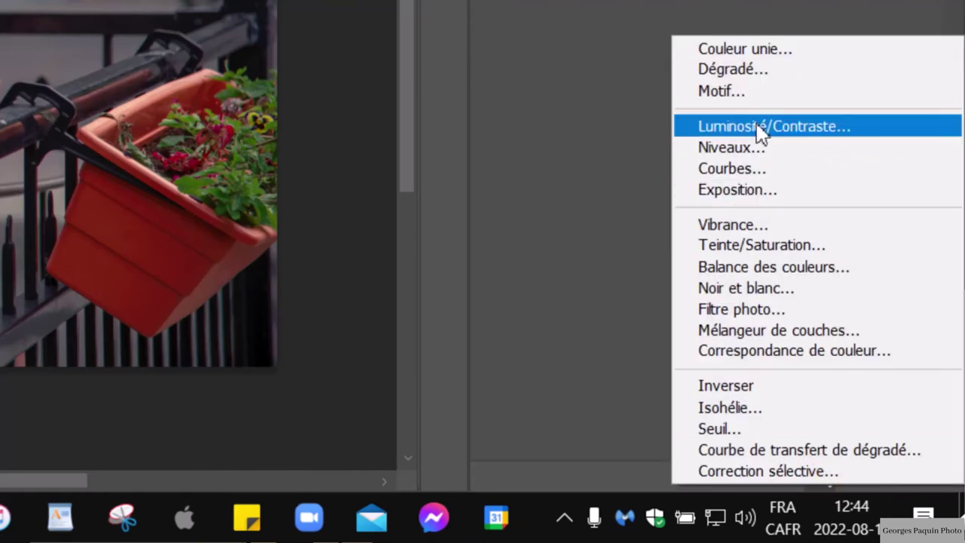
left_click(727, 71)
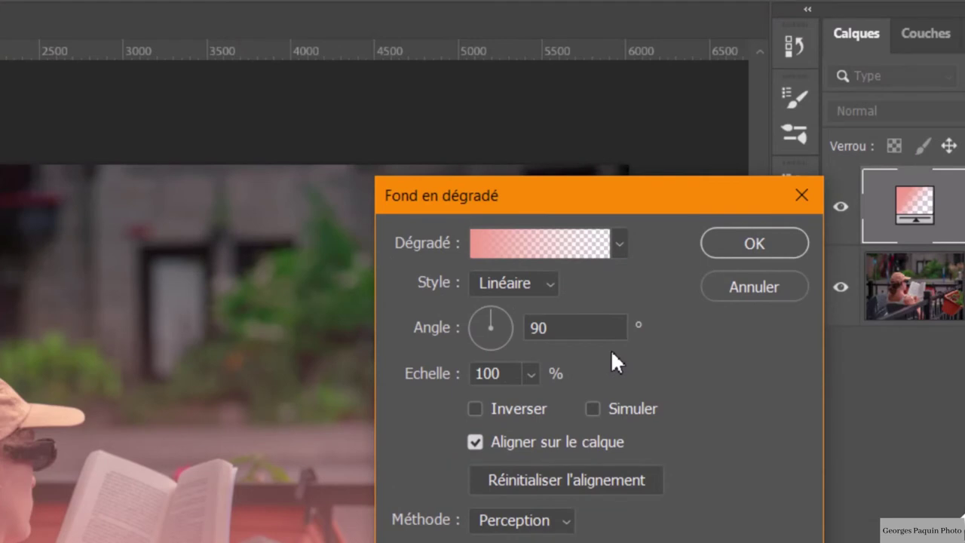
Step: Make the gradient reflected at a 162,74° angle, shifting its band left across the photo
left_click(536, 285)
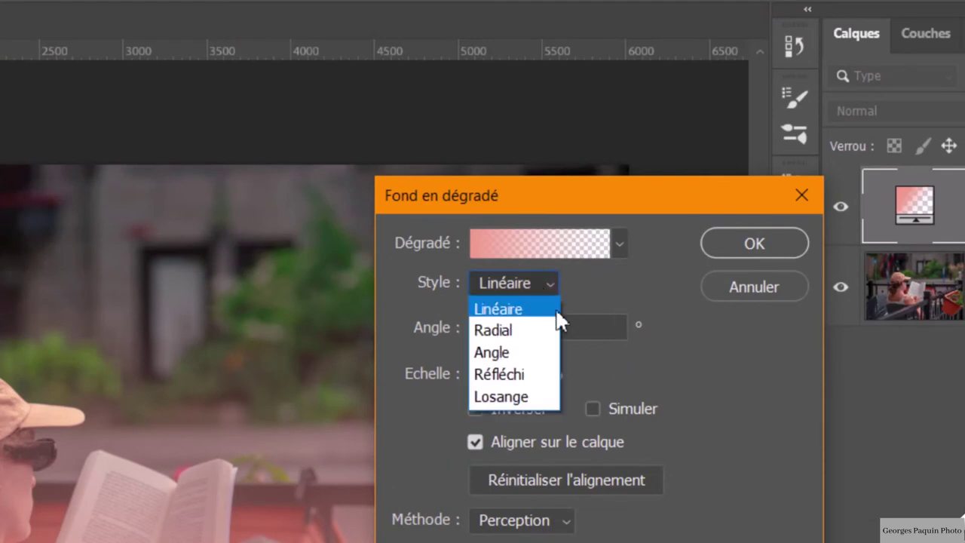
left_click(533, 374)
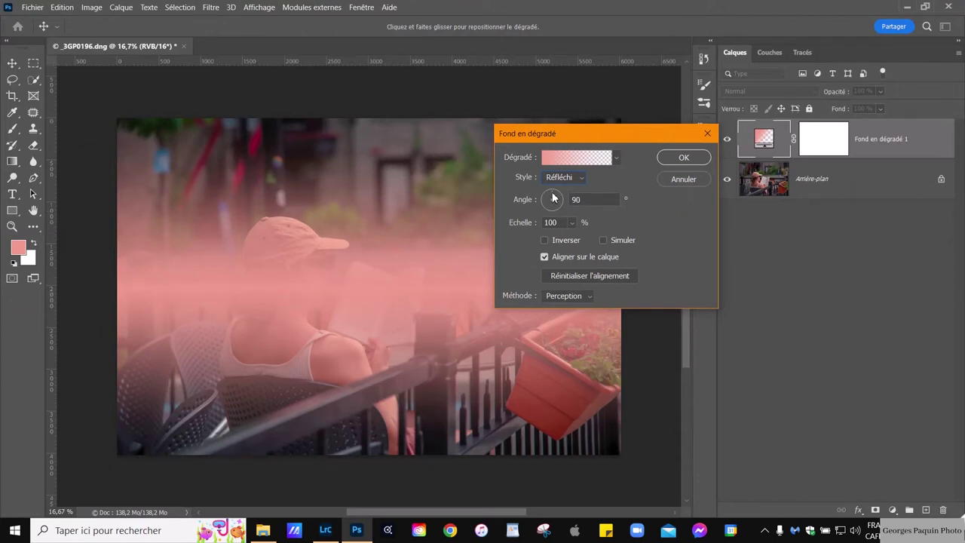
left_click_drag(553, 198, 546, 200)
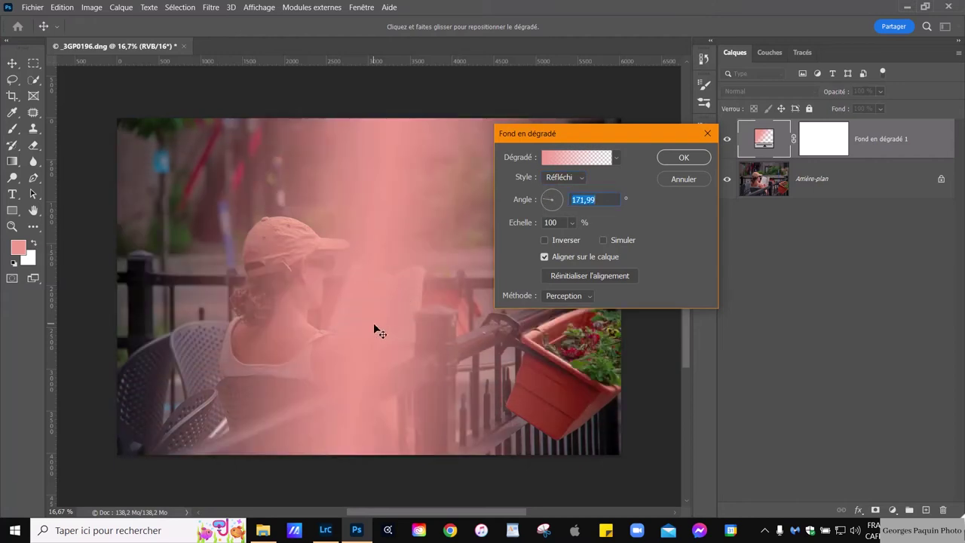
mouse_move(375, 330)
left_mouse_down()
mouse_move(320, 304)
mouse_move(433, 314)
mouse_move(317, 286)
left_mouse_up()
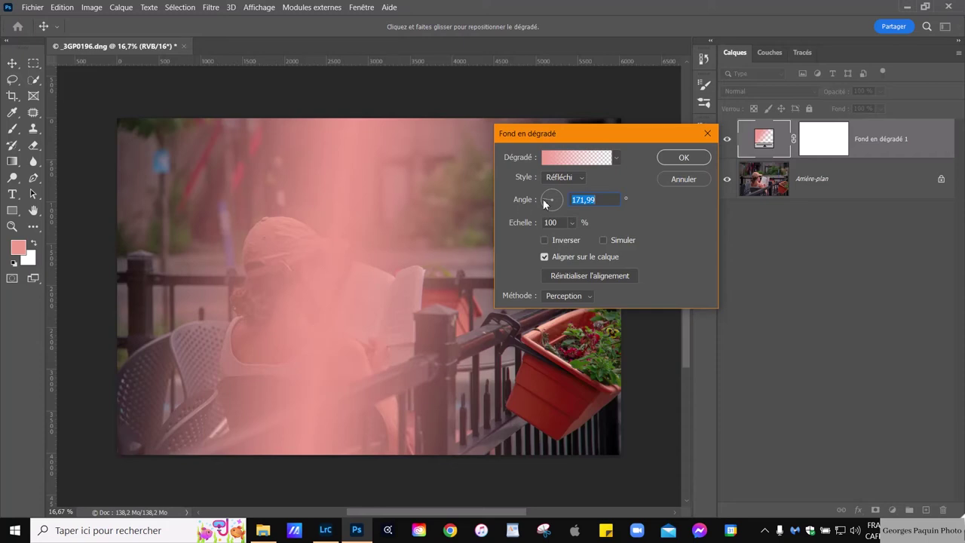
left_click(543, 198)
left_click(354, 269)
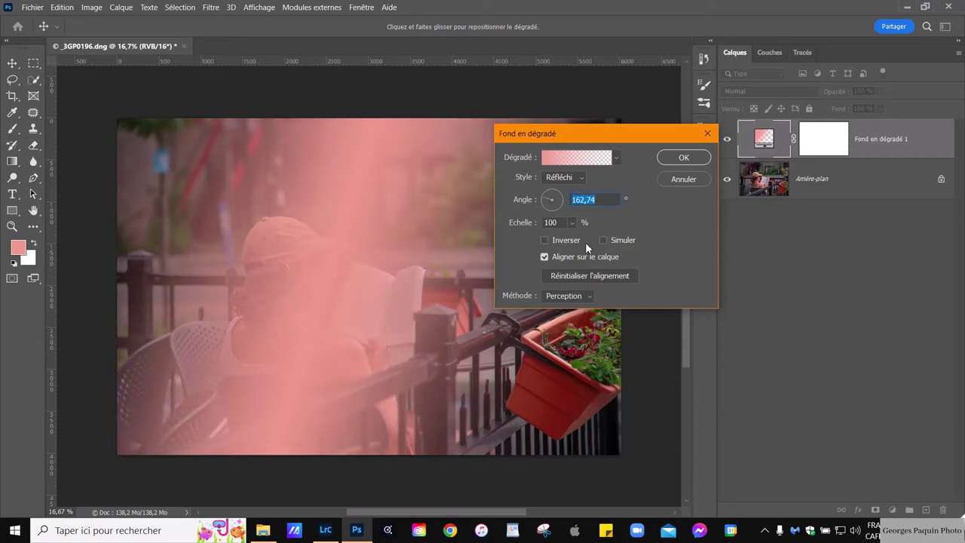
Step: Set the gradient scale to 89%
left_click(571, 223)
left_click_drag(573, 241, 577, 241)
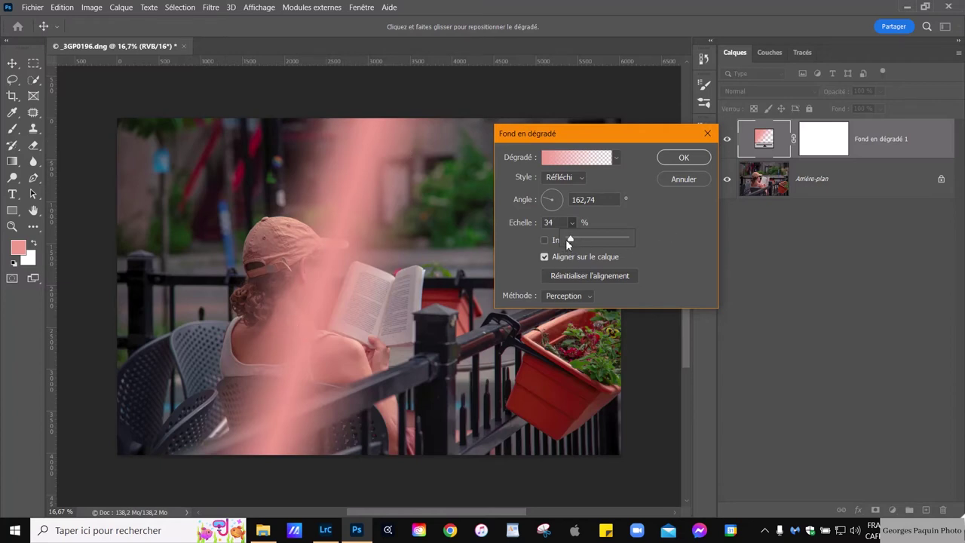
left_click_drag(581, 241, 574, 239)
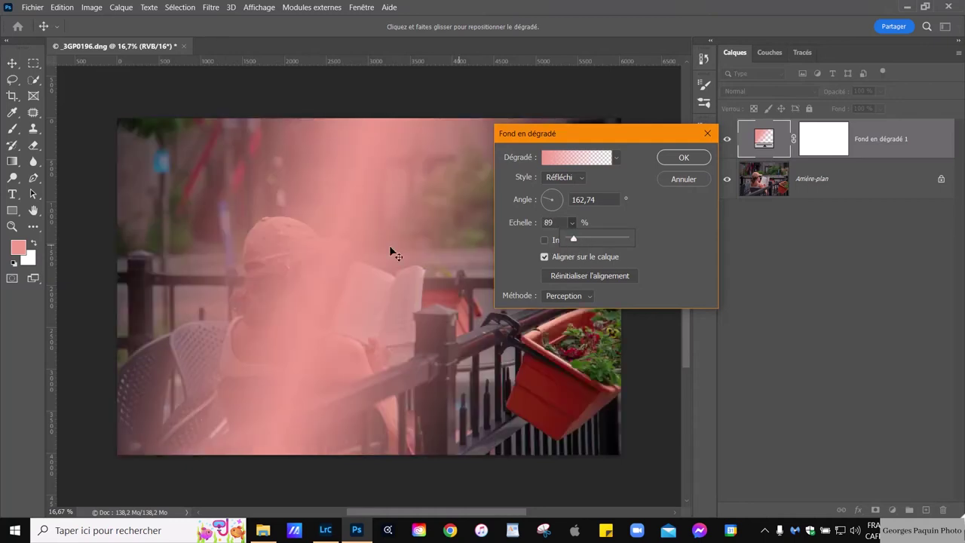
left_click_drag(328, 297, 341, 294)
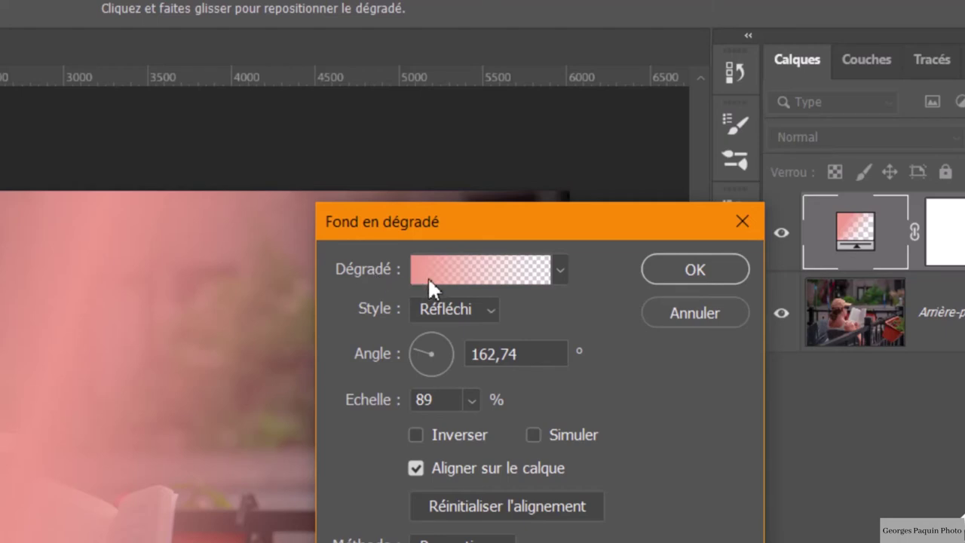
left_click(494, 277)
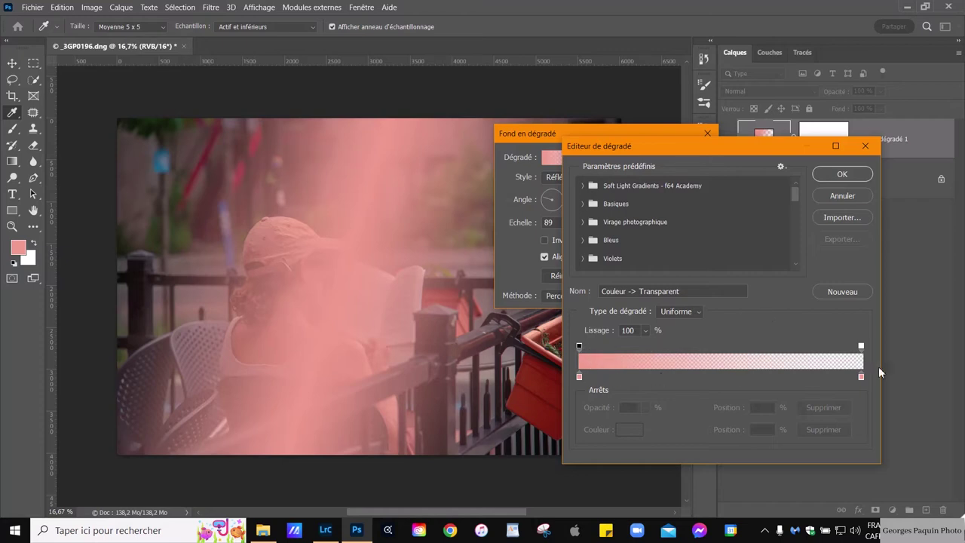
Step: Check both opacity stops, then bring up the left colour stop's picker showing #b99a83
left_click(580, 347)
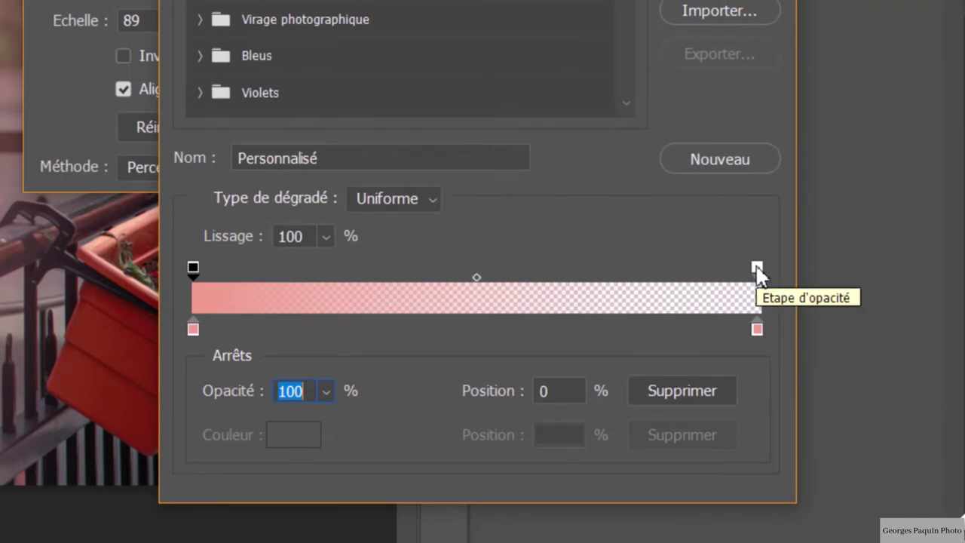
left_click(757, 268)
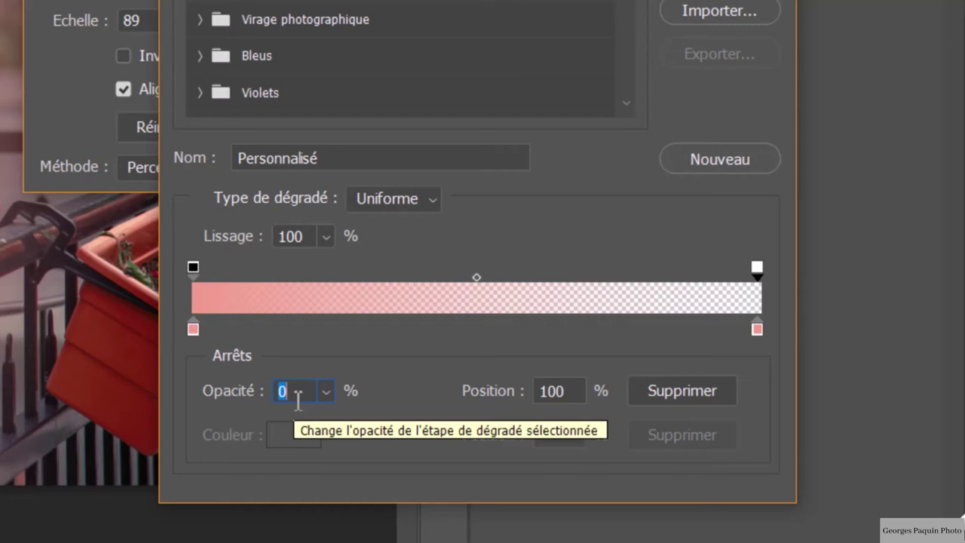
left_click(193, 267)
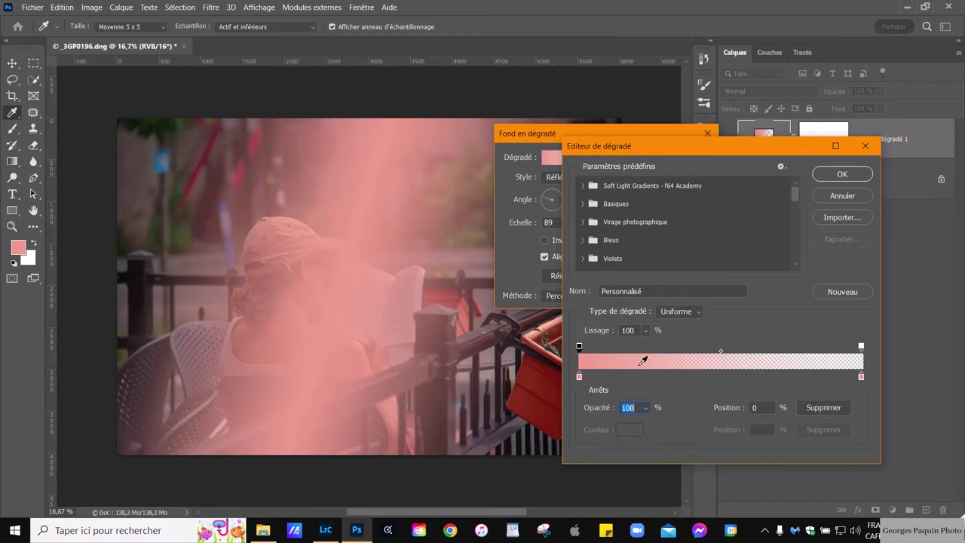
double_click(578, 375)
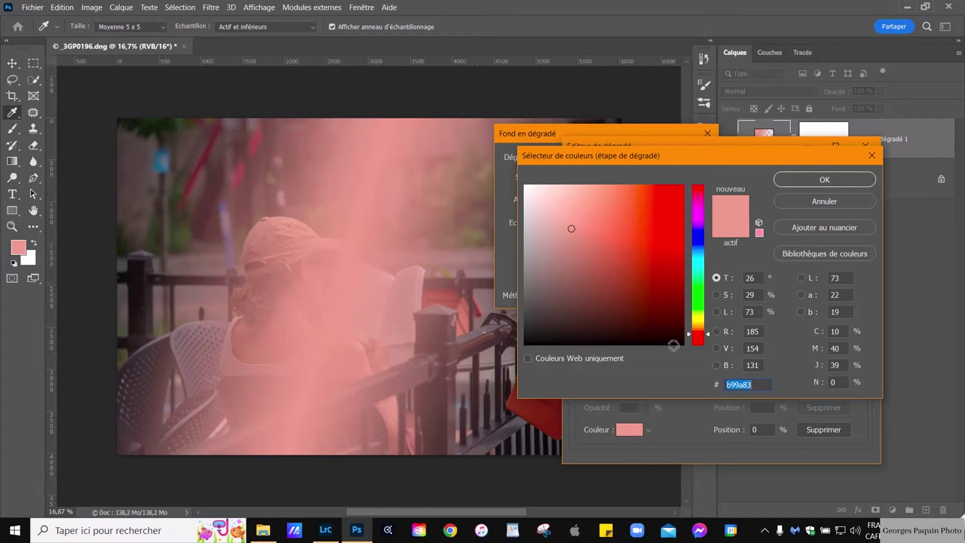
Step: Change the left colour stop to pale blue d2e1f0
left_click_drag(707, 336, 708, 257)
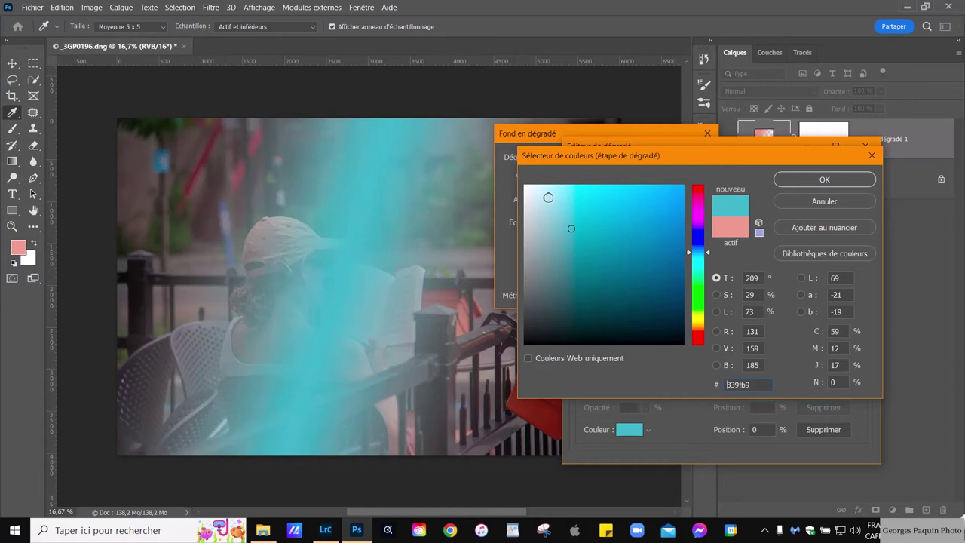
left_click(549, 198)
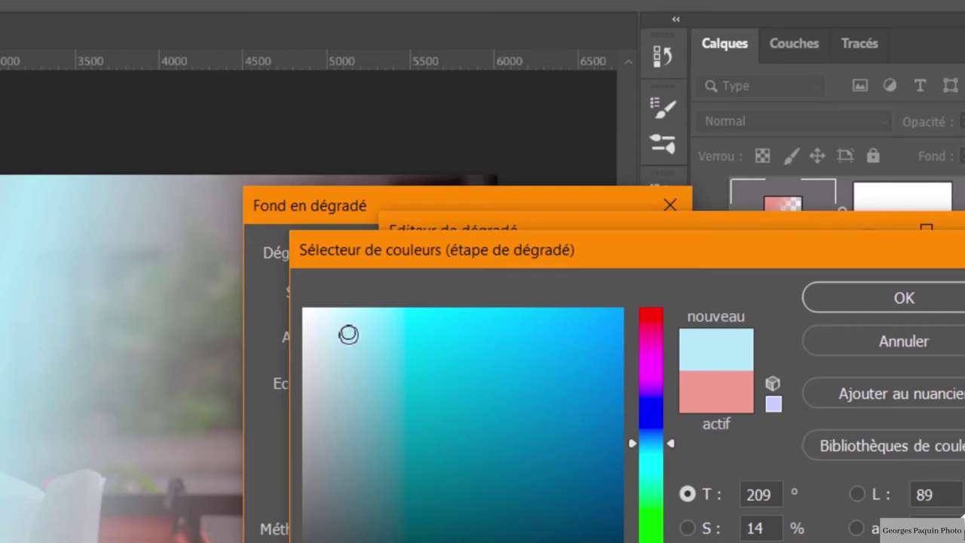
mouse_move(348, 334)
left_mouse_down()
mouse_move(347, 323)
mouse_move(350, 339)
left_mouse_up()
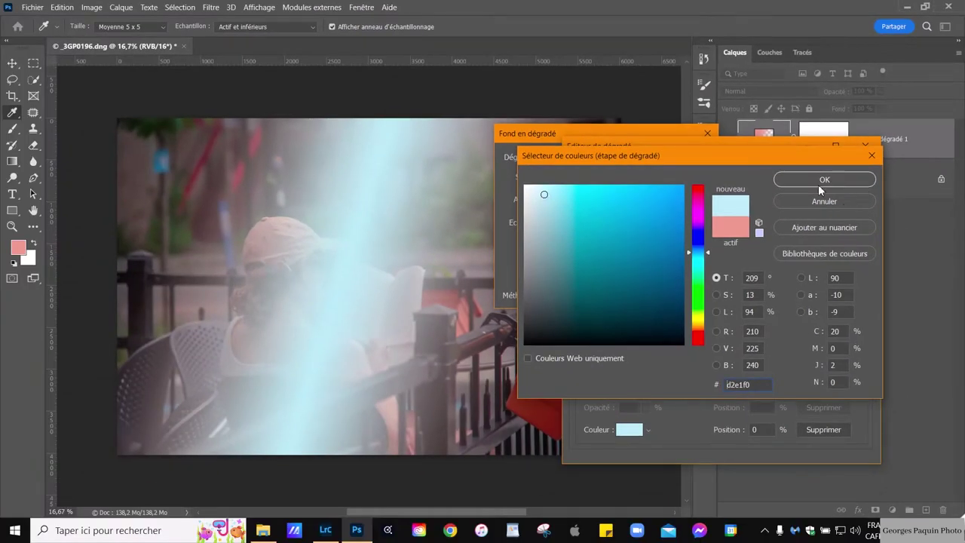
left_click(822, 181)
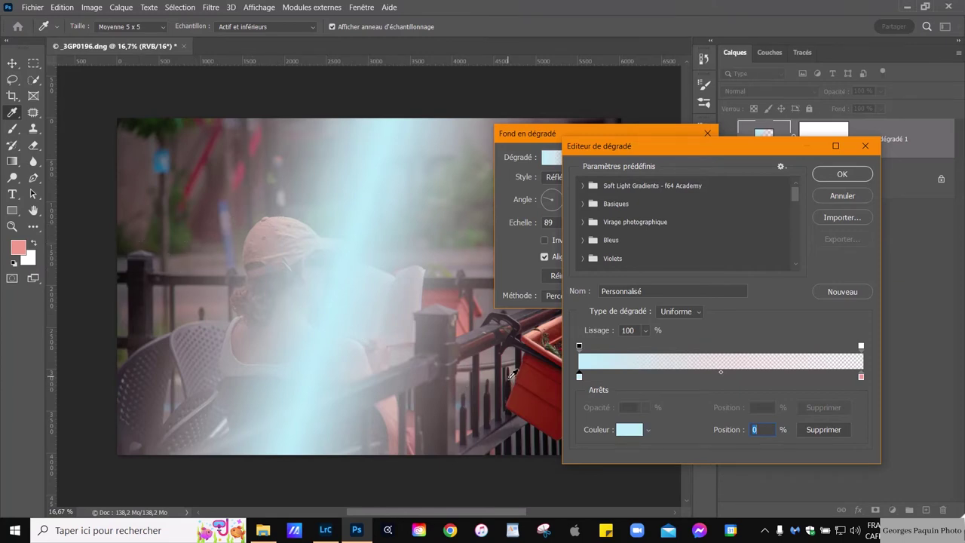
Step: Change the right colour stop to light greyish blue a8b9c6
double_click(861, 377)
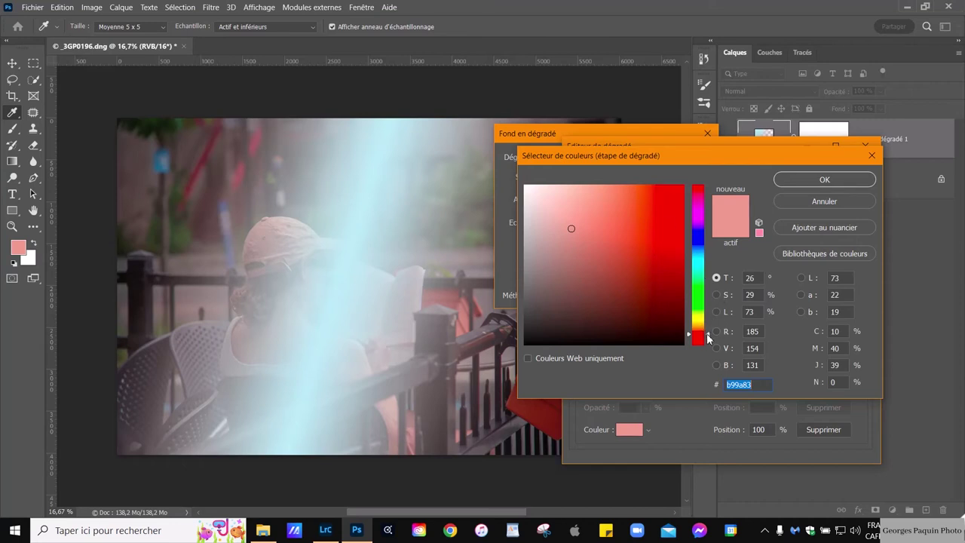
left_click_drag(709, 339, 708, 257)
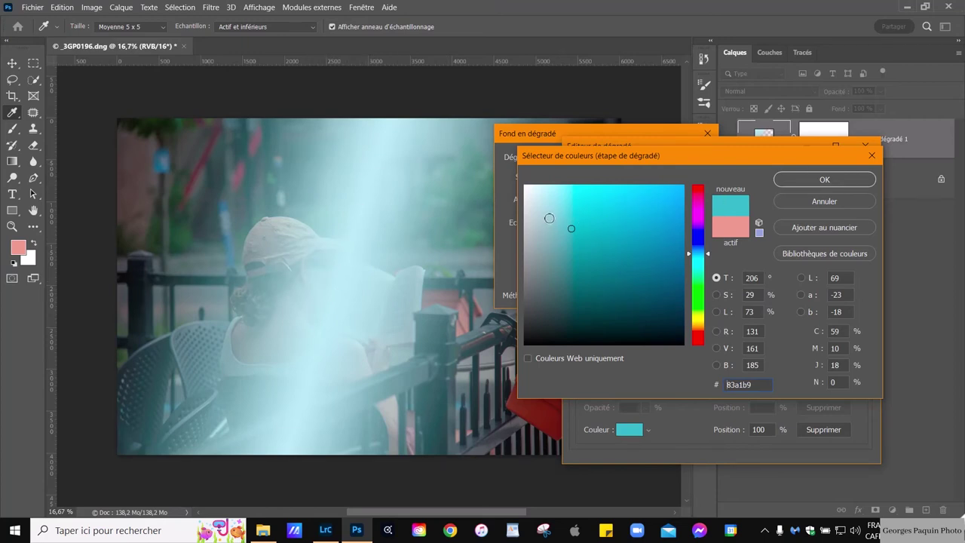
left_click(551, 222)
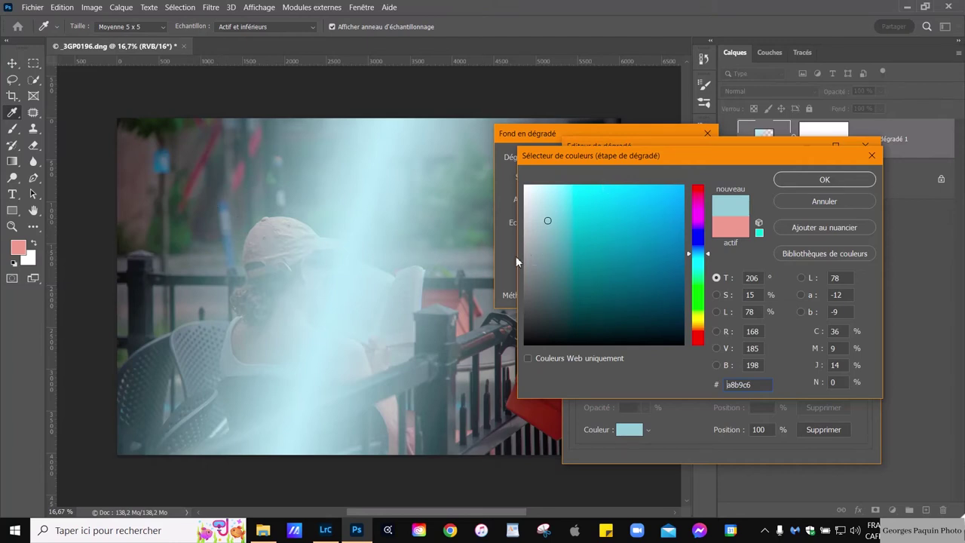
left_click(806, 181)
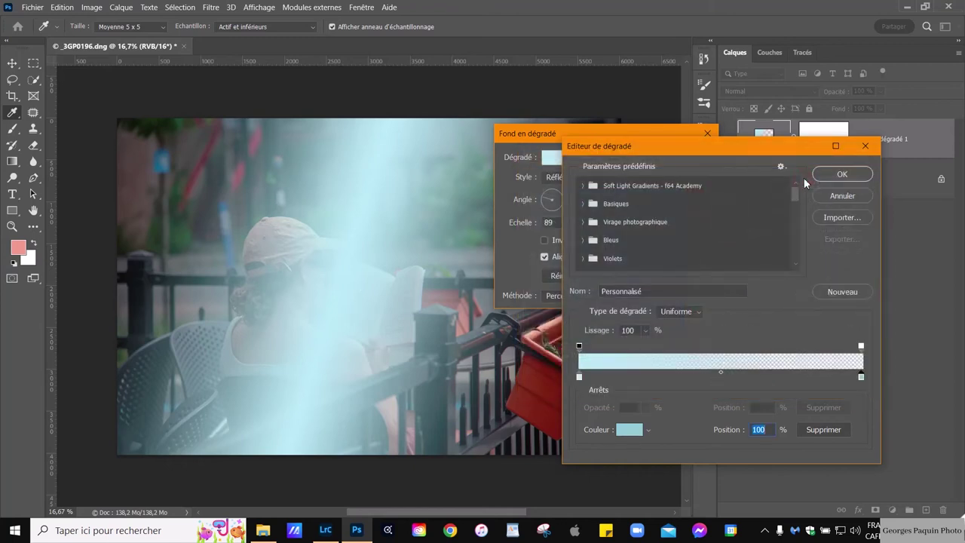
Step: Accept the pale blue gradient in both the Éditeur de dégradé and Fond en dégradé dialogs
left_click(842, 175)
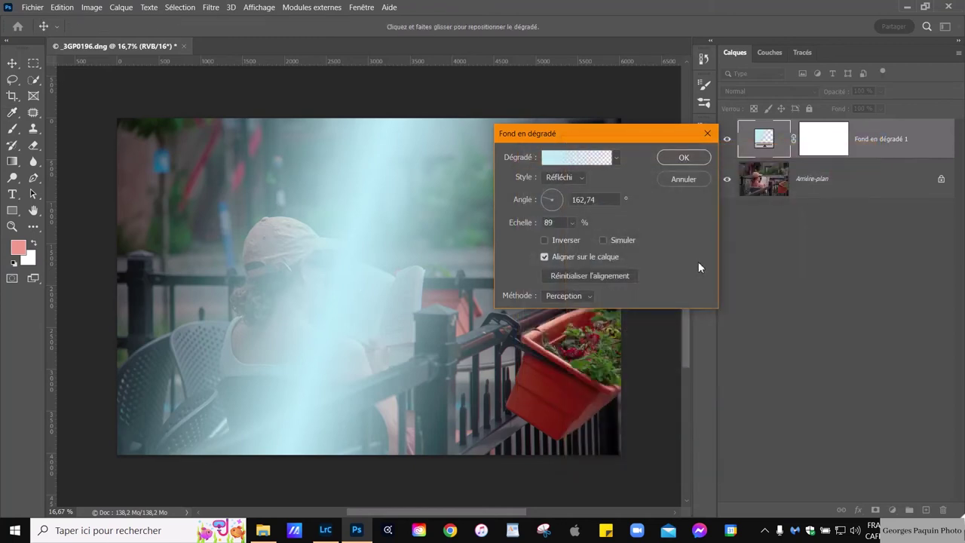
left_click(684, 157)
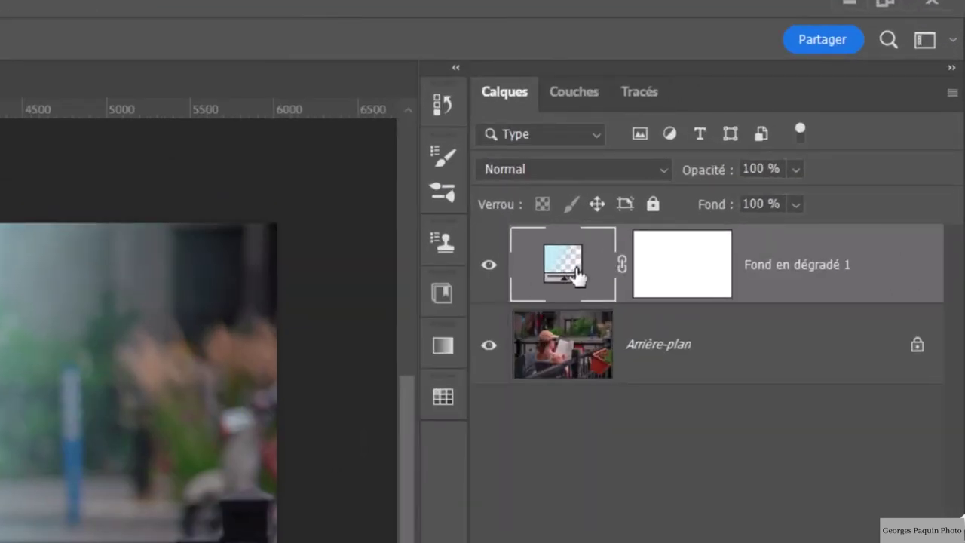
Step: Set the Fond en dégradé 1 layer's blend mode to Lumière linéaire (Linear Light)
left_click(601, 168)
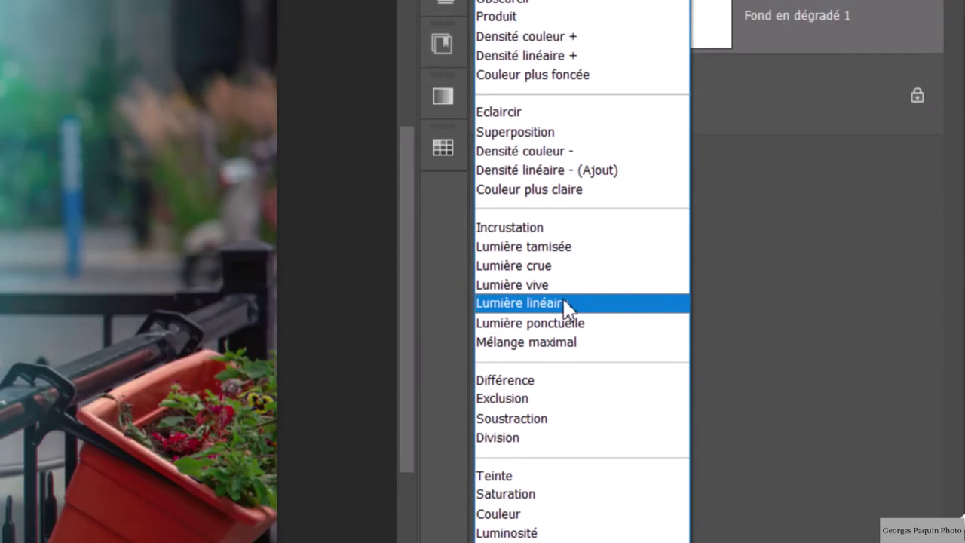
left_click(565, 304)
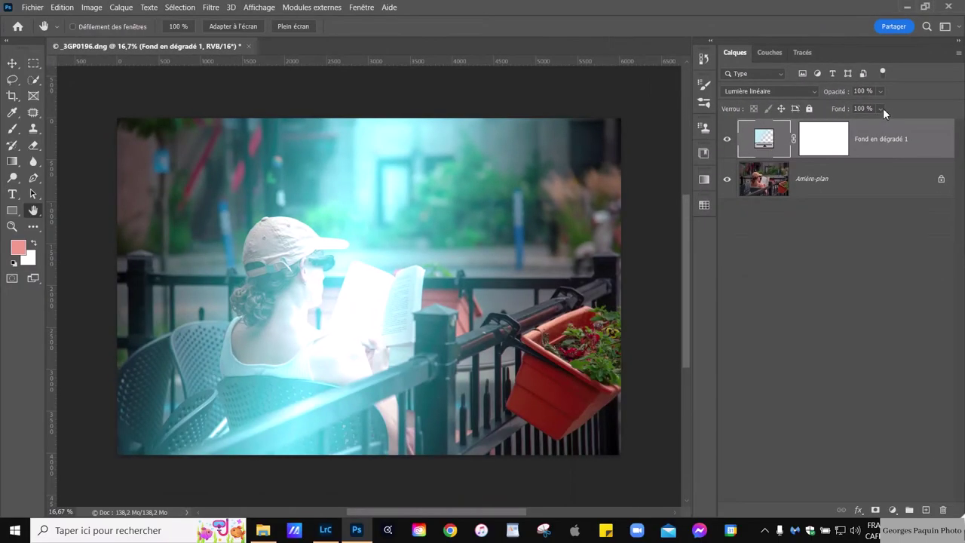
Step: Lower the gradient layer's fill to 21%
left_click(882, 109)
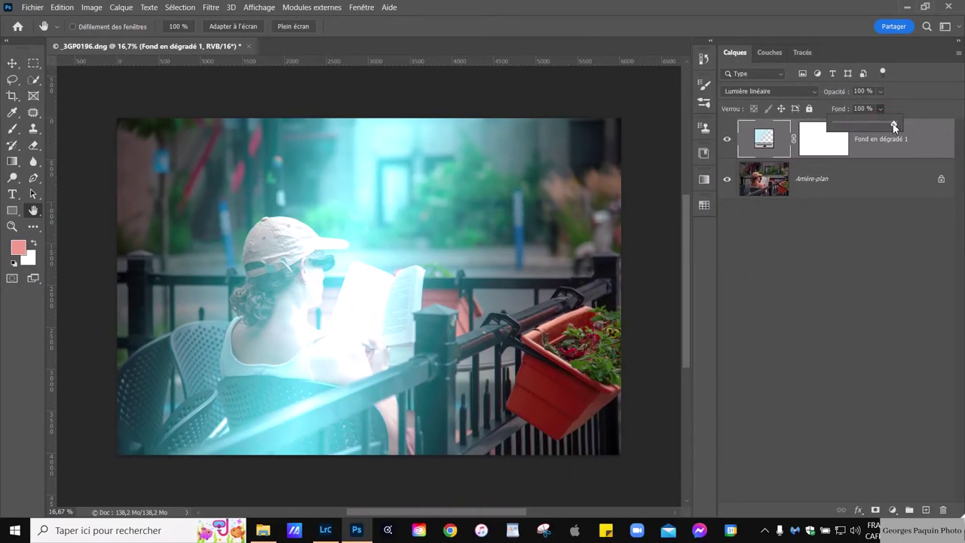
left_click_drag(895, 127, 869, 129)
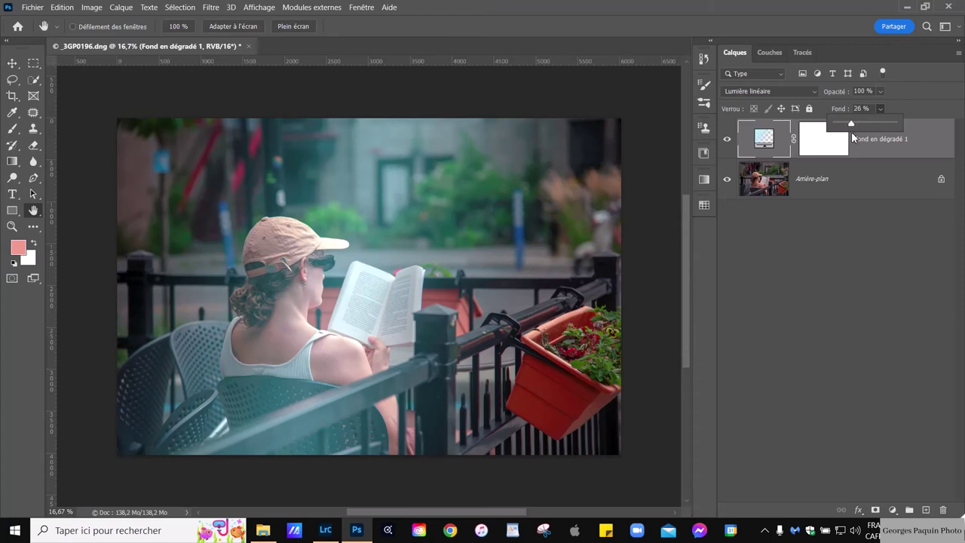
left_click_drag(851, 131, 853, 133)
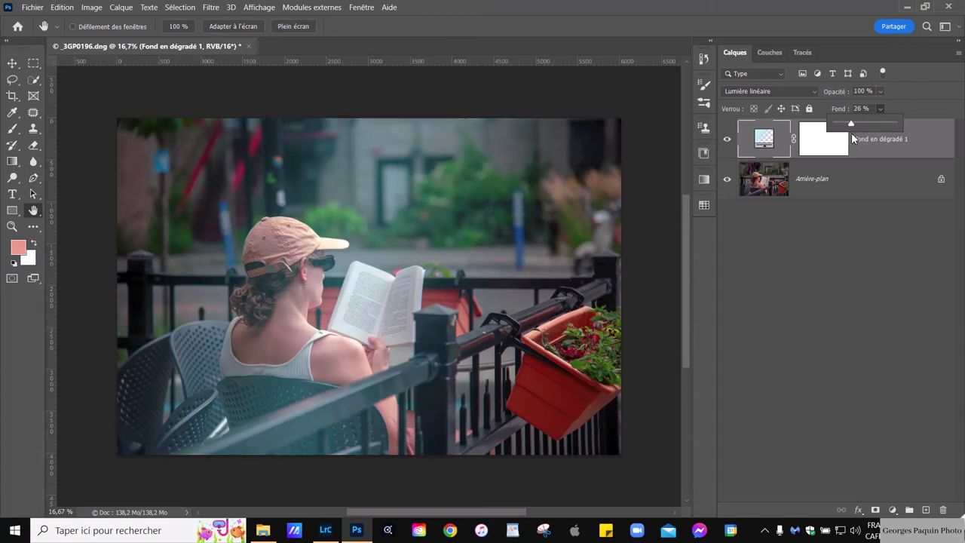
left_click_drag(851, 133, 851, 133)
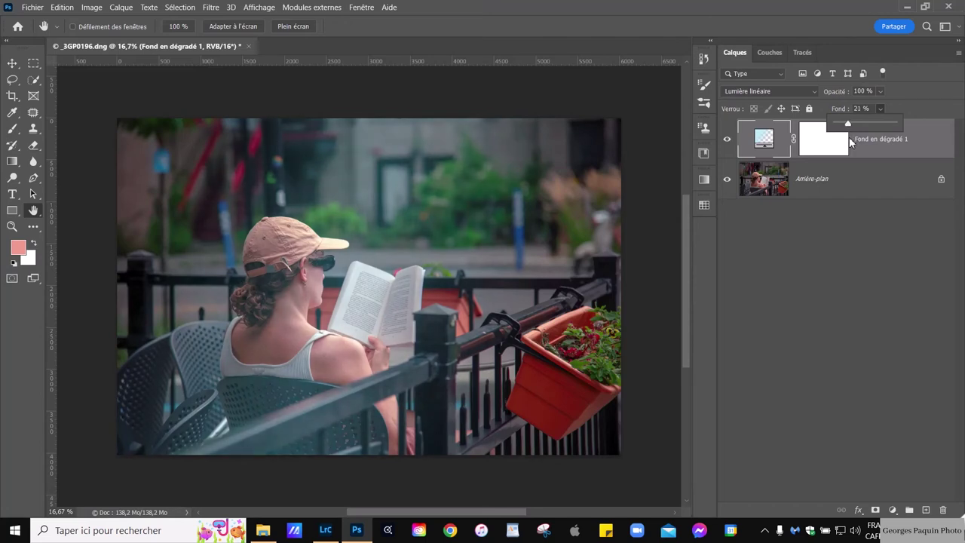
left_click_drag(850, 142, 890, 160)
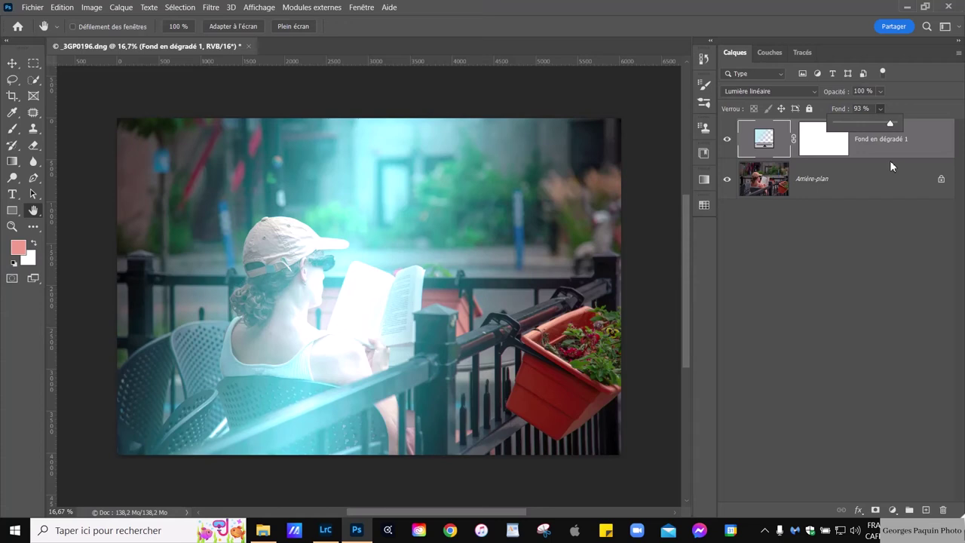
mouse_move(890, 166)
left_mouse_down()
mouse_move(850, 208)
mouse_move(844, 53)
mouse_move(858, 135)
mouse_move(849, 129)
left_mouse_up()
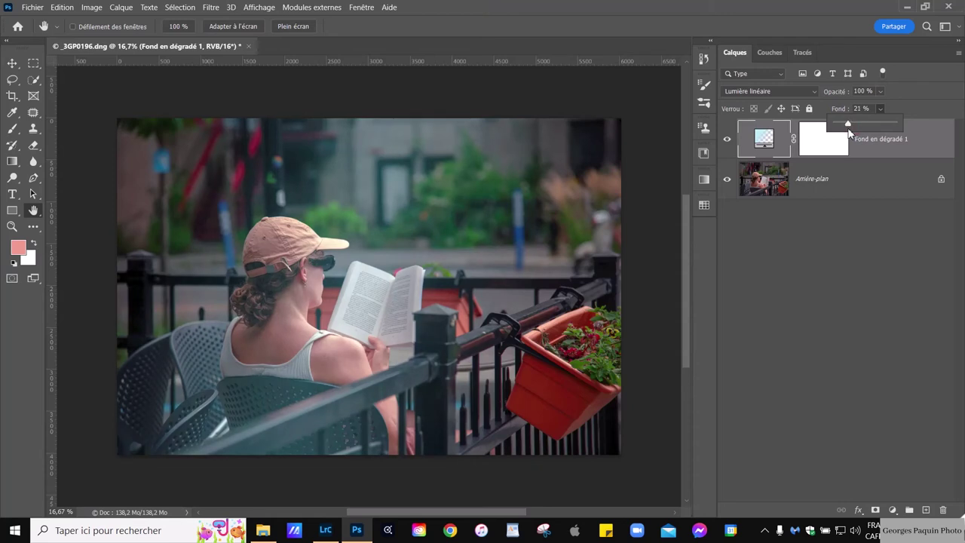
left_click(911, 89)
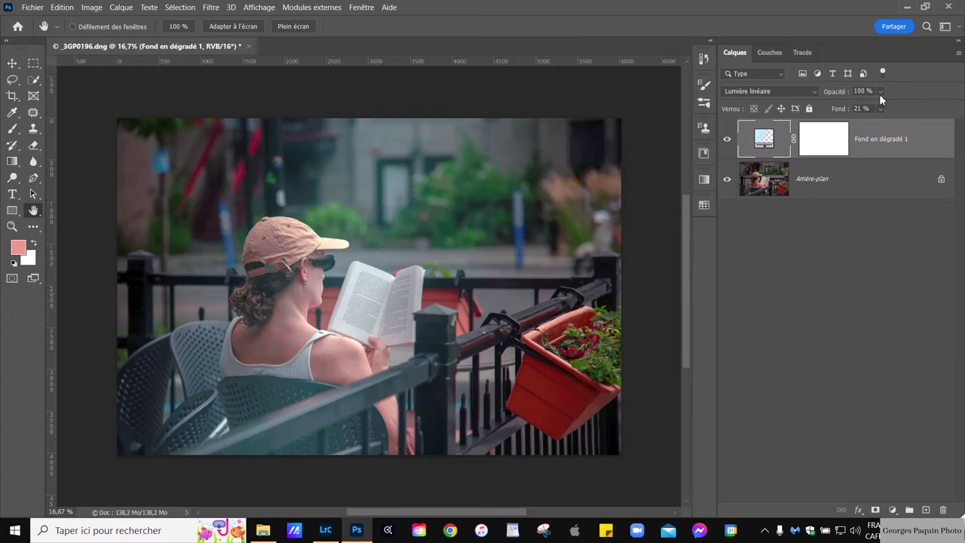
Step: Lower the gradient layer's opacity to 60%
left_click(880, 92)
left_click_drag(896, 110, 851, 111)
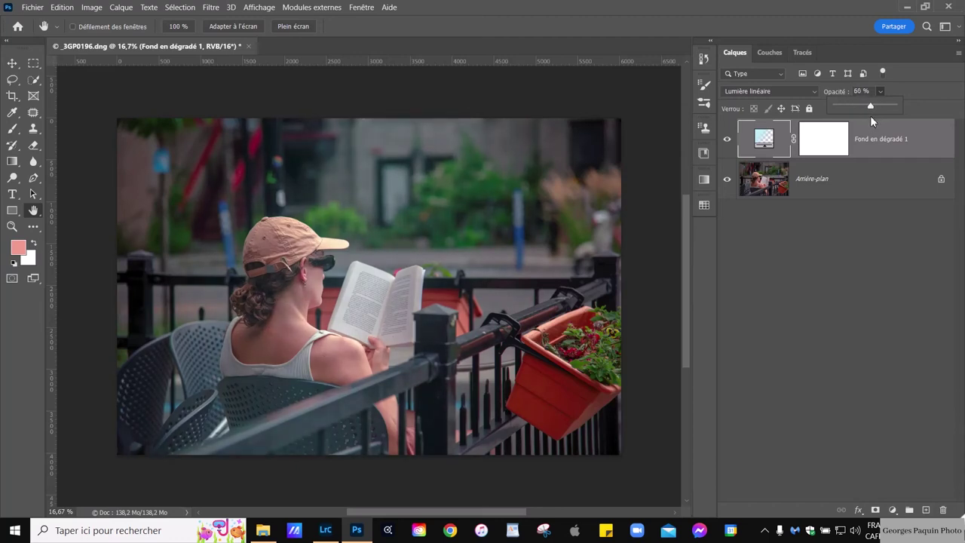
left_click(936, 144)
Step: In Blending Options, split the Underlying Layer shadow slider to 8/80
double_click(947, 145)
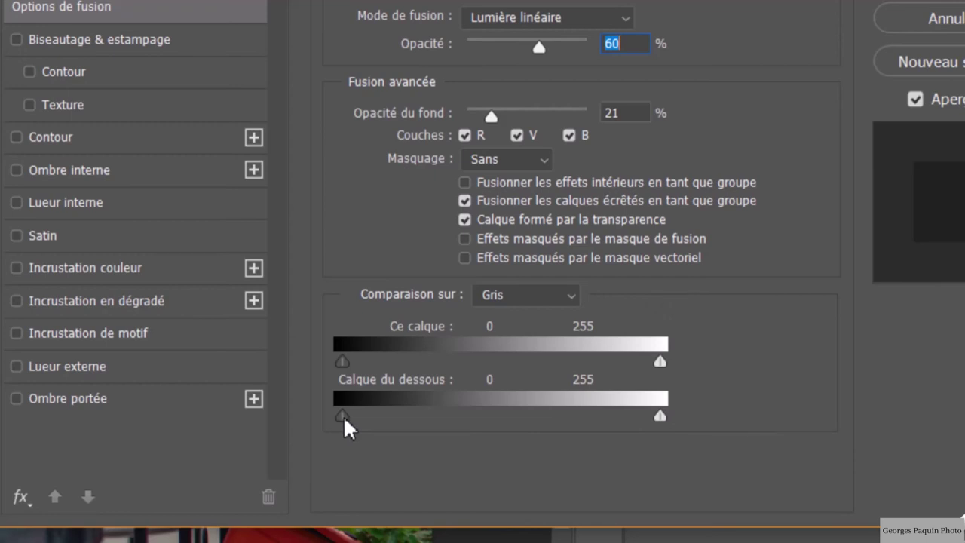
left_click_drag(343, 416, 408, 433)
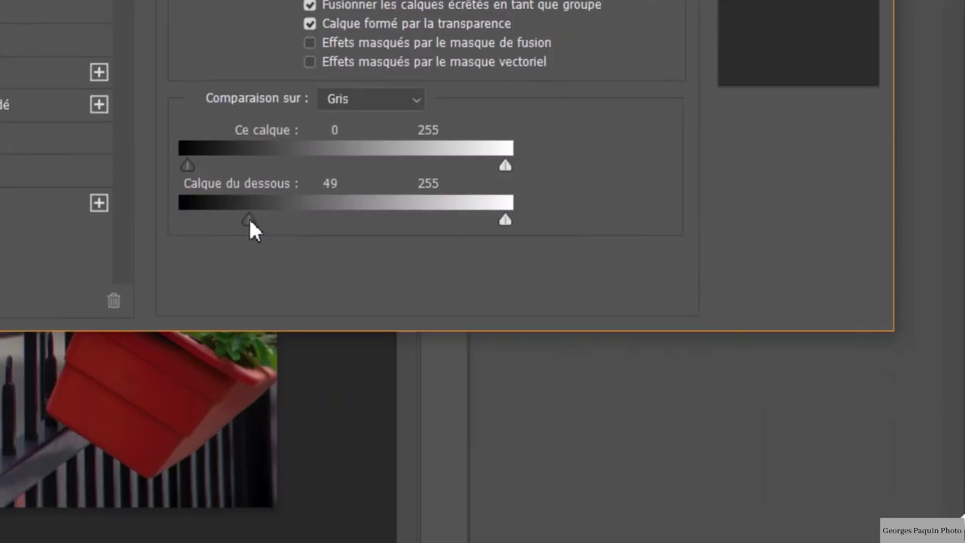
key("alt")
mouse_move(248, 218)
left_mouse_down()
mouse_move(220, 243)
mouse_move(264, 222)
mouse_move(197, 230)
left_mouse_up()
left_click_drag(264, 219, 298, 220)
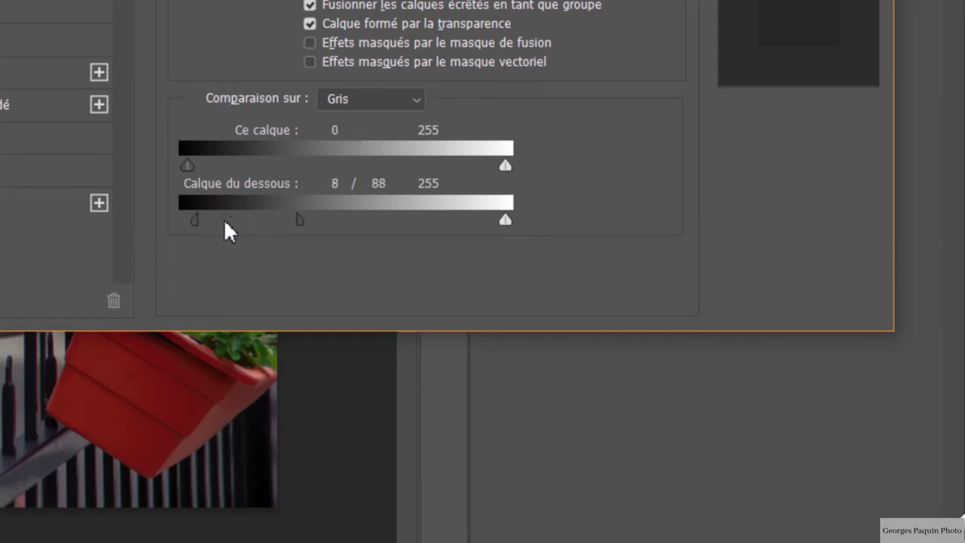
left_click_drag(196, 218, 199, 228)
left_click_drag(299, 217, 288, 220)
Step: Split the Underlying Layer highlight slider to 189/245 and apply the layer style
mouse_move(506, 220)
left_mouse_down()
mouse_move(445, 240)
mouse_move(457, 236)
left_mouse_up()
left_click(457, 218, "alt")
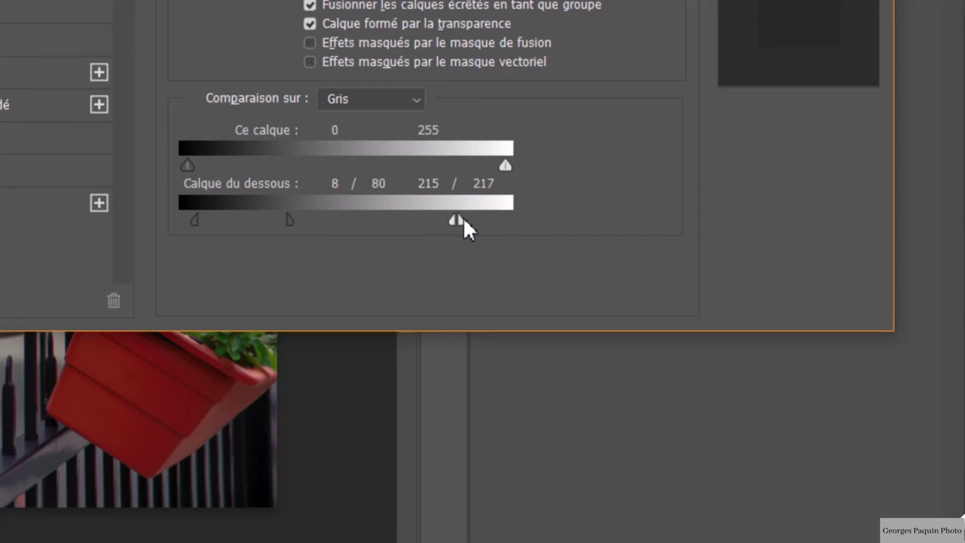
mouse_move(464, 218)
left_mouse_down()
mouse_move(479, 226)
mouse_move(434, 234)
mouse_move(425, 249)
left_mouse_up()
left_click_drag(482, 221, 495, 221)
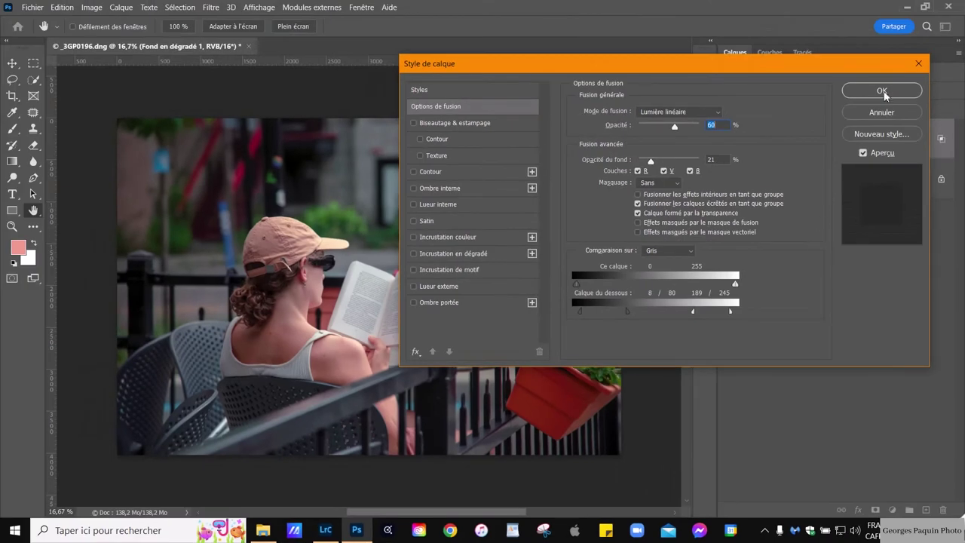
left_click(882, 89)
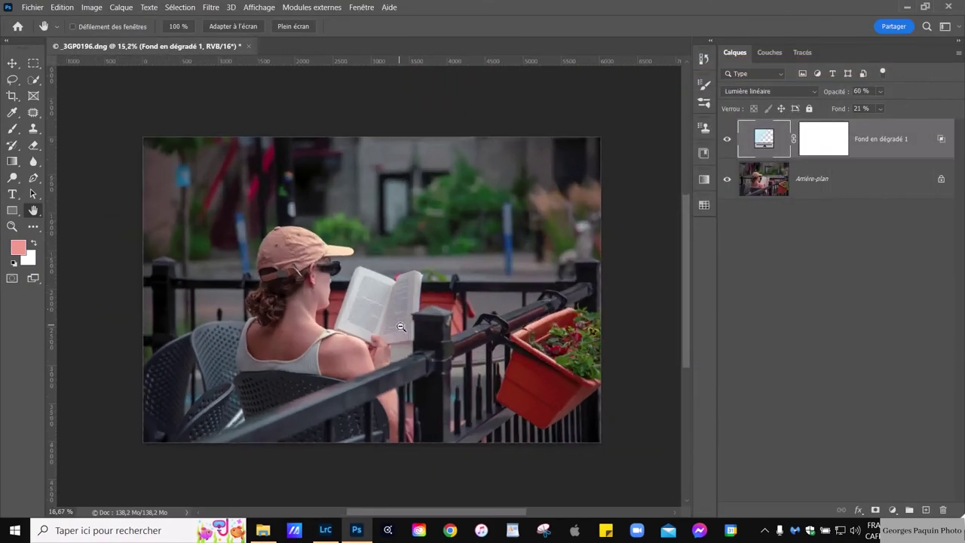
Step: Lower the gradient layer's fill to 18%, toggling its visibility to compare
left_click(729, 143)
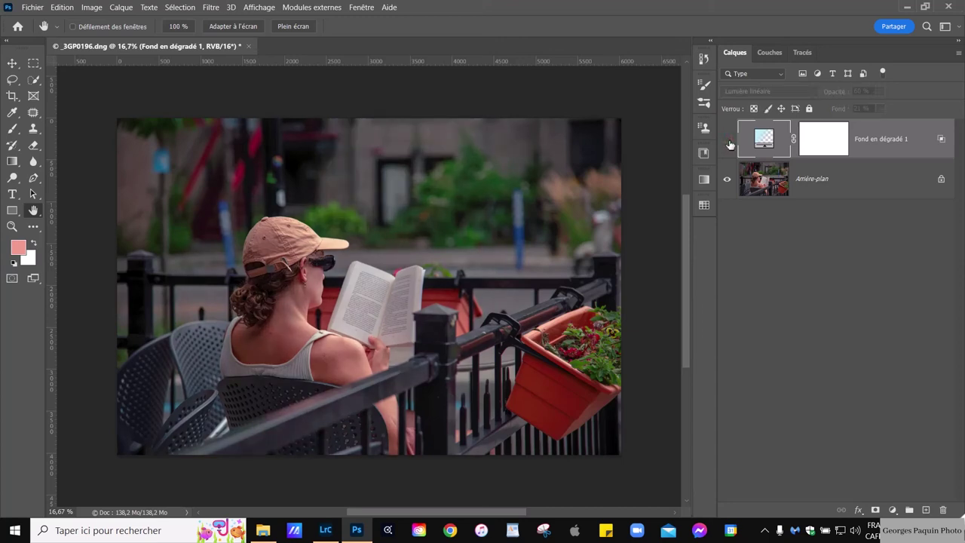
left_click(729, 142)
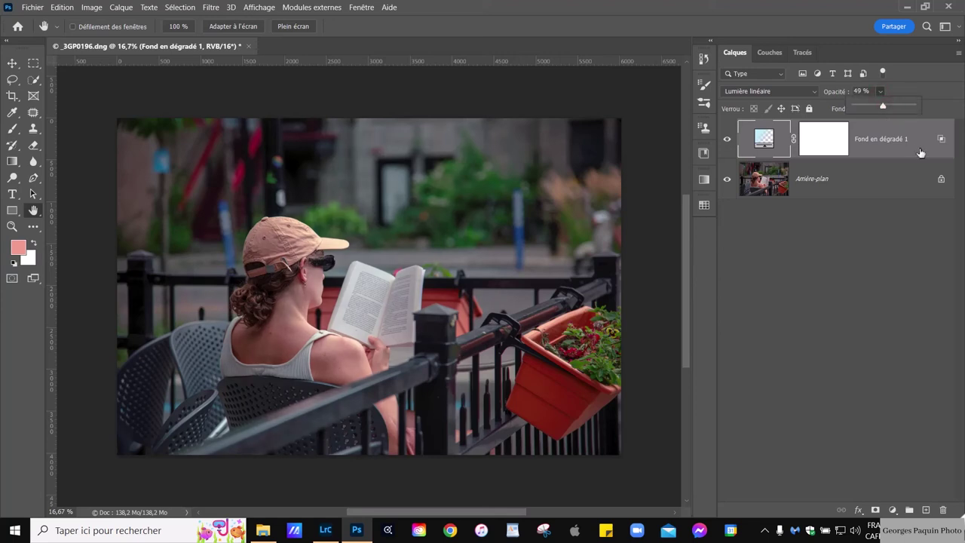
left_click(883, 109)
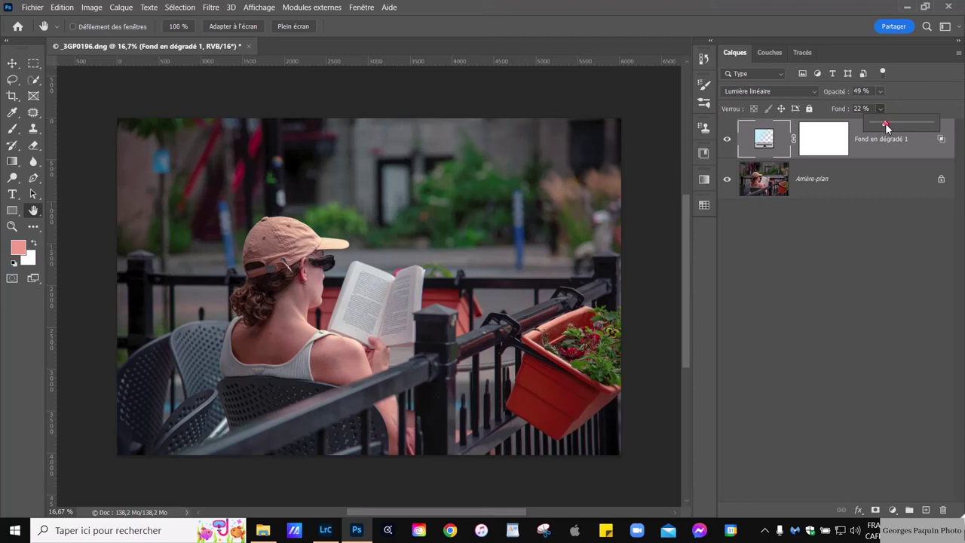
left_click_drag(886, 123, 883, 124)
left_click(768, 148)
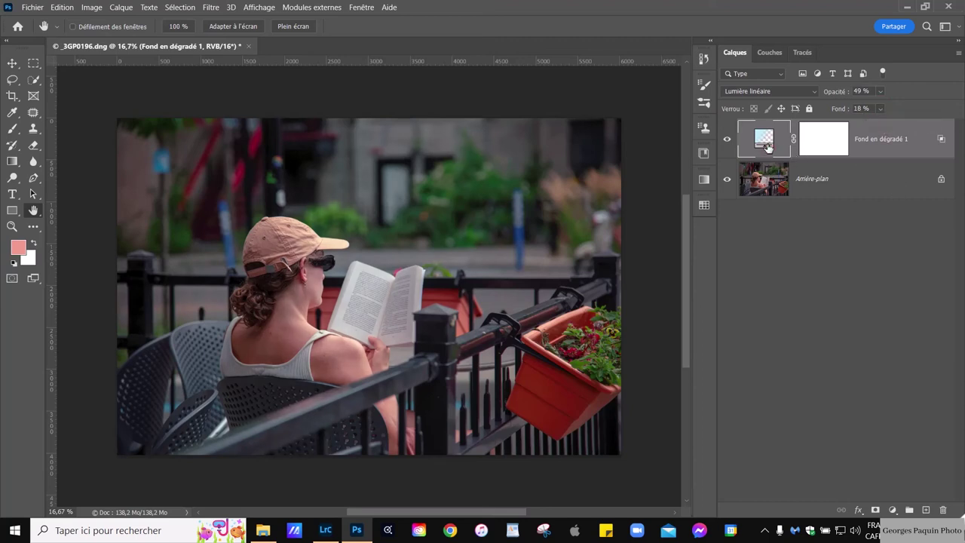
left_click(729, 140)
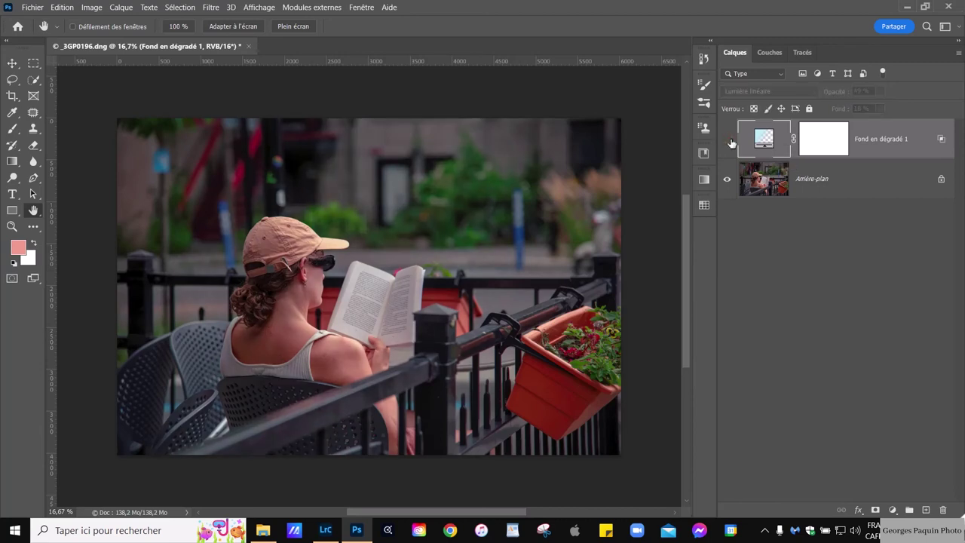
left_click(729, 140)
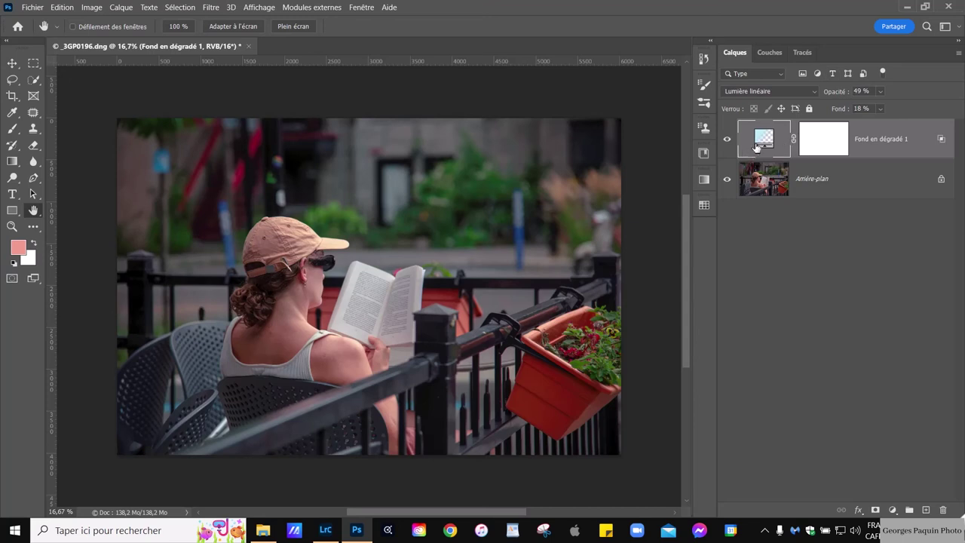
Step: Recolour the gradient's first stop to pale cream yellow eff0d2 and commit the fill
double_click(764, 143)
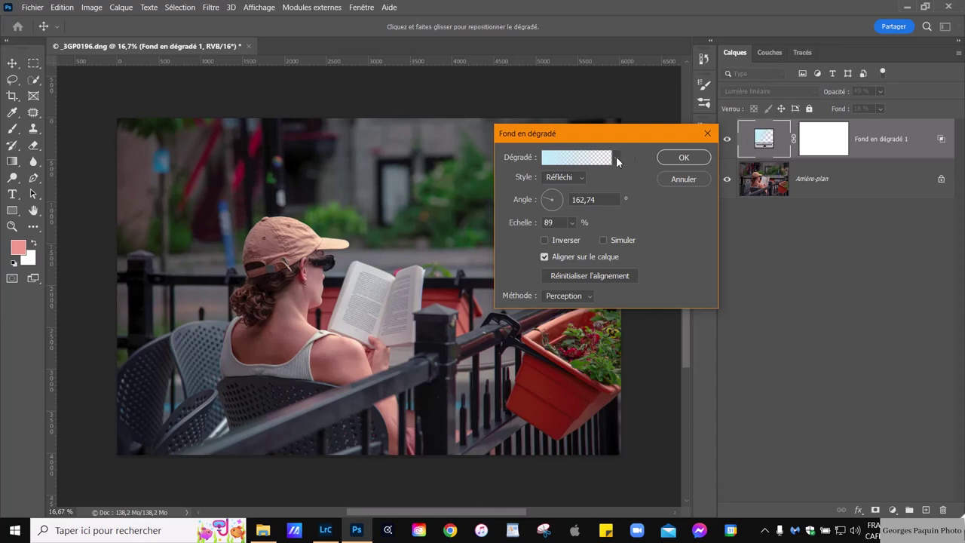
left_click(576, 158)
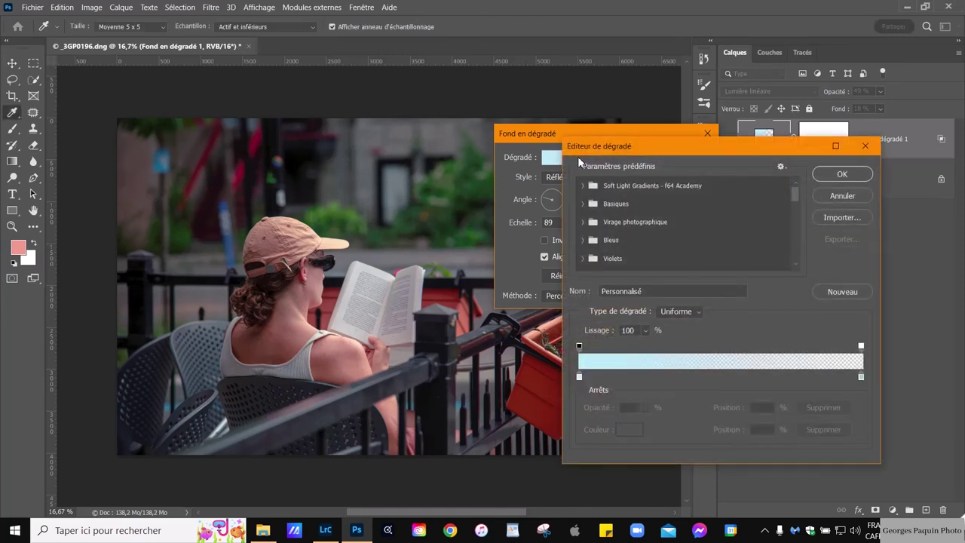
left_click(579, 376)
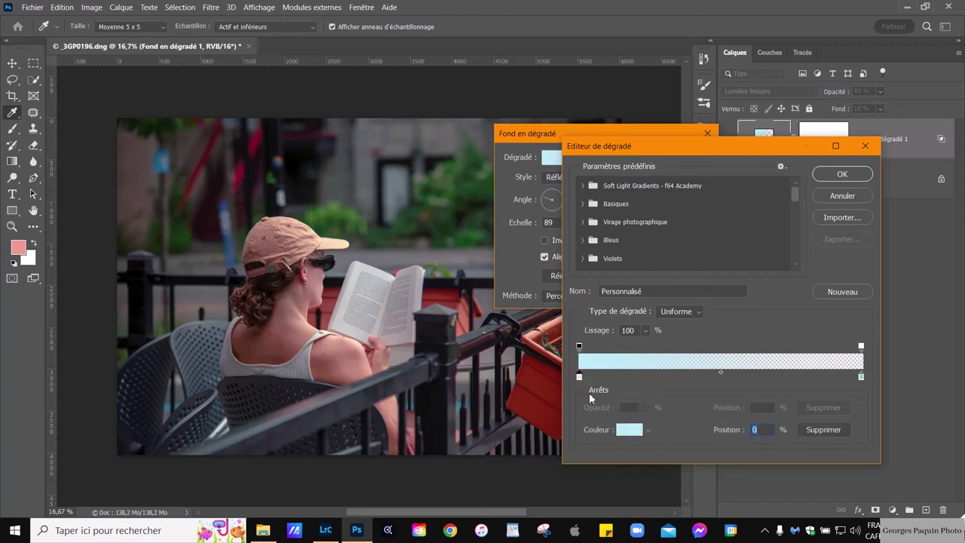
left_click(632, 430)
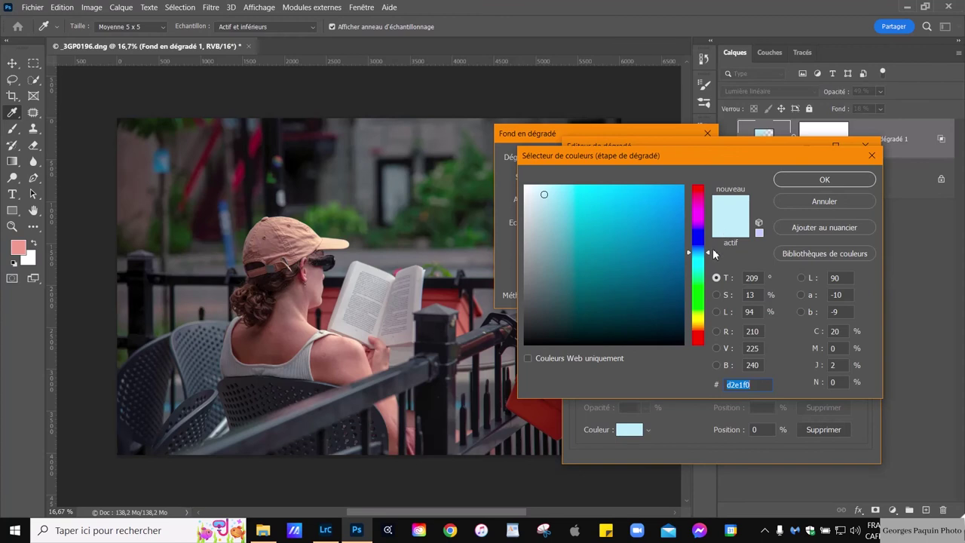
left_click_drag(712, 262, 710, 320)
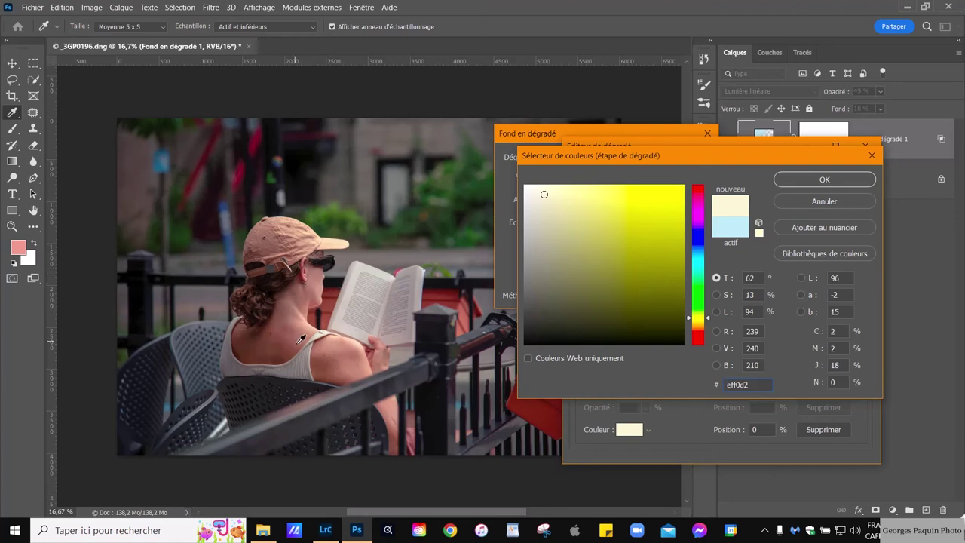
left_click(800, 181)
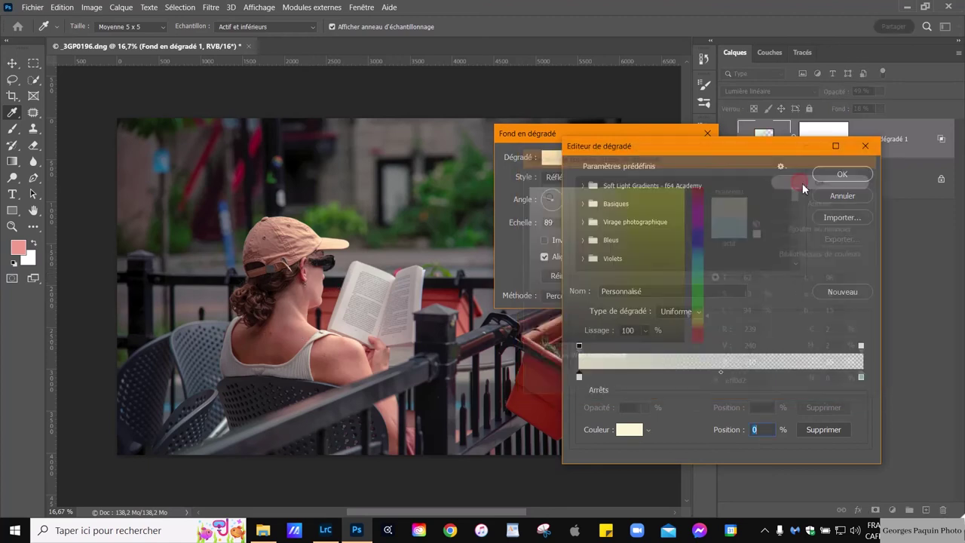
left_click(848, 173)
left_click(692, 160)
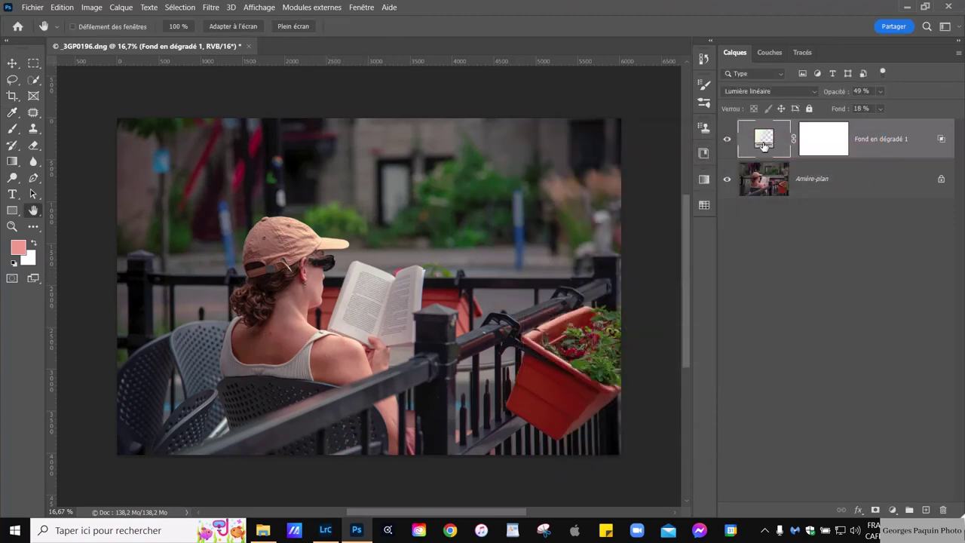
left_click(726, 141)
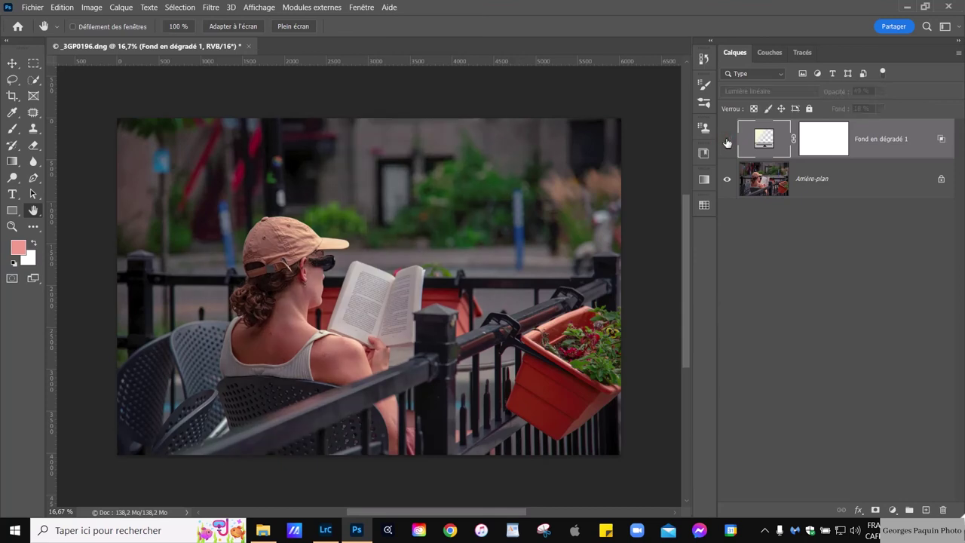
Step: Target the gradient layer's mask with a brush at about 10% flow
left_click(727, 142)
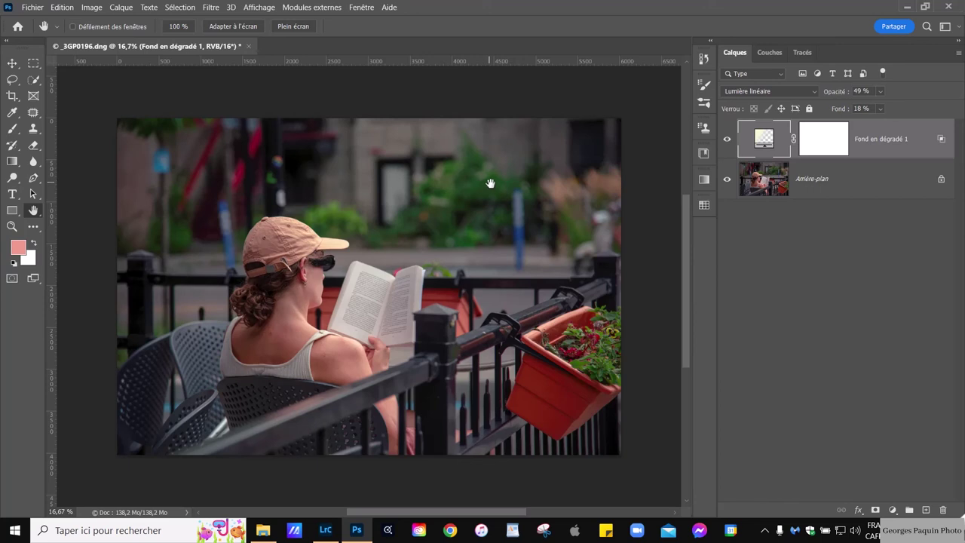
left_click(838, 144)
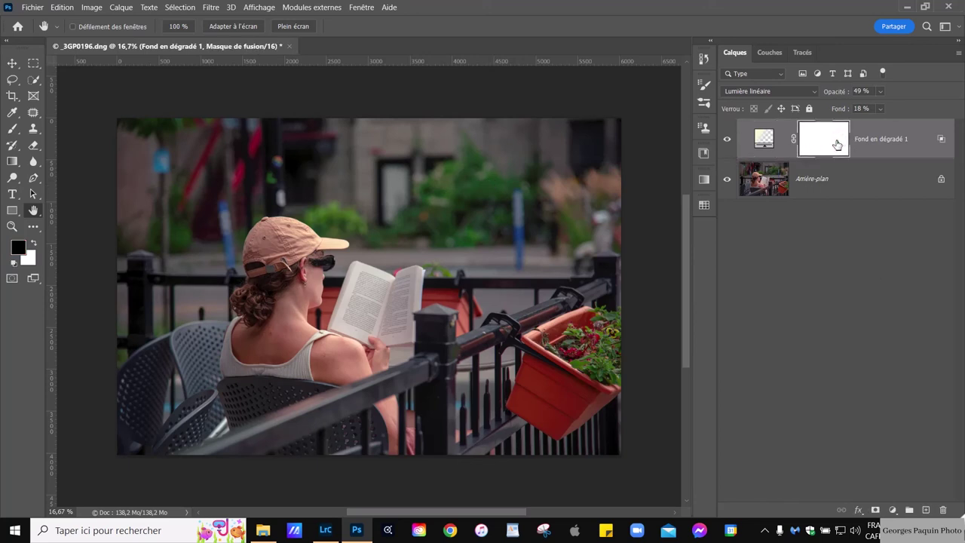
key("b")
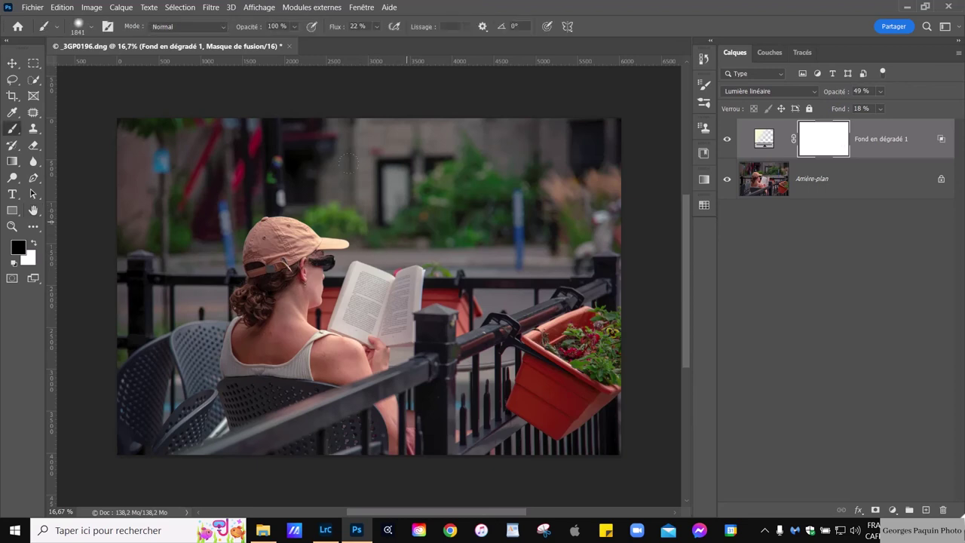
left_click(377, 26)
left_click_drag(381, 43, 378, 44)
left_click(320, 97)
Step: Paint black on the mask over the upper right background and photo bottom
left_click_drag(466, 155, 473, 136)
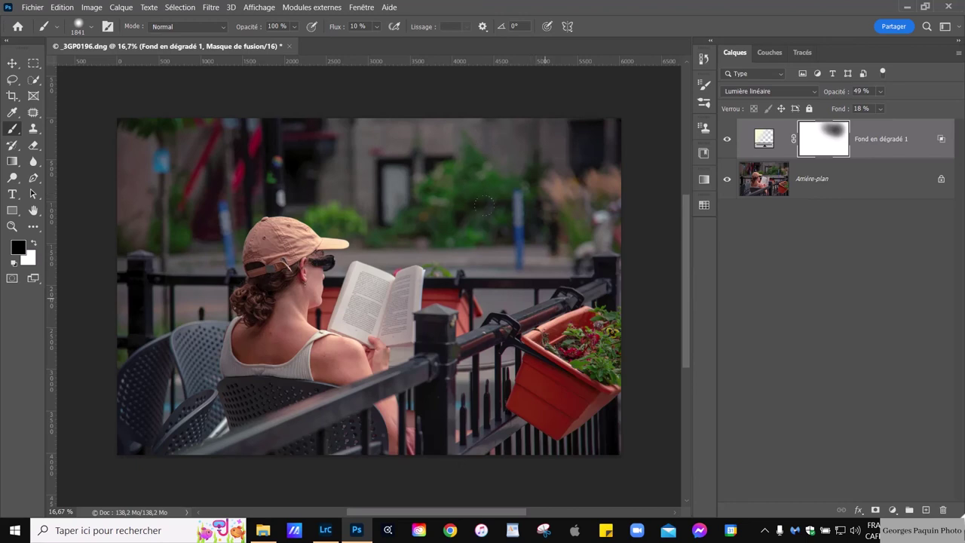
left_click_drag(484, 205, 556, 200)
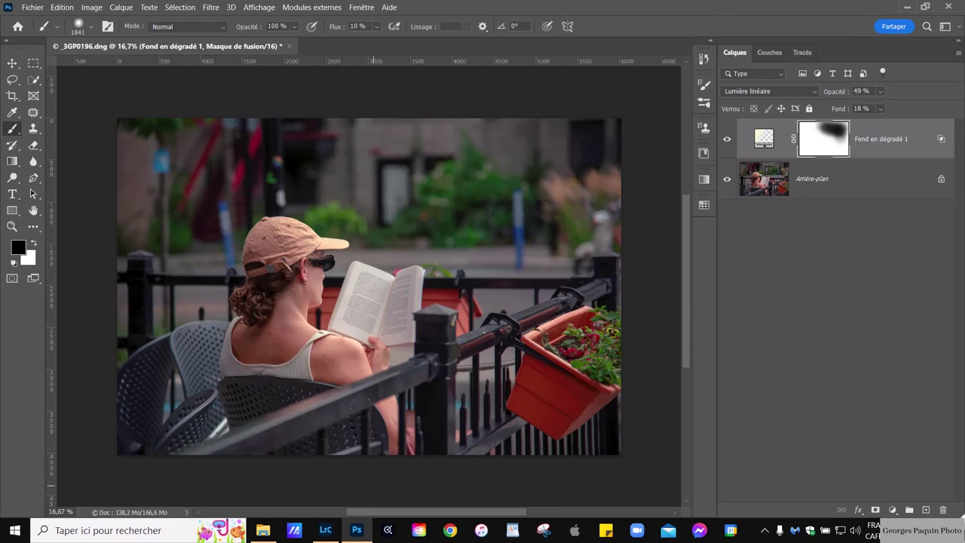
left_click_drag(343, 407, 514, 433)
left_click(729, 141)
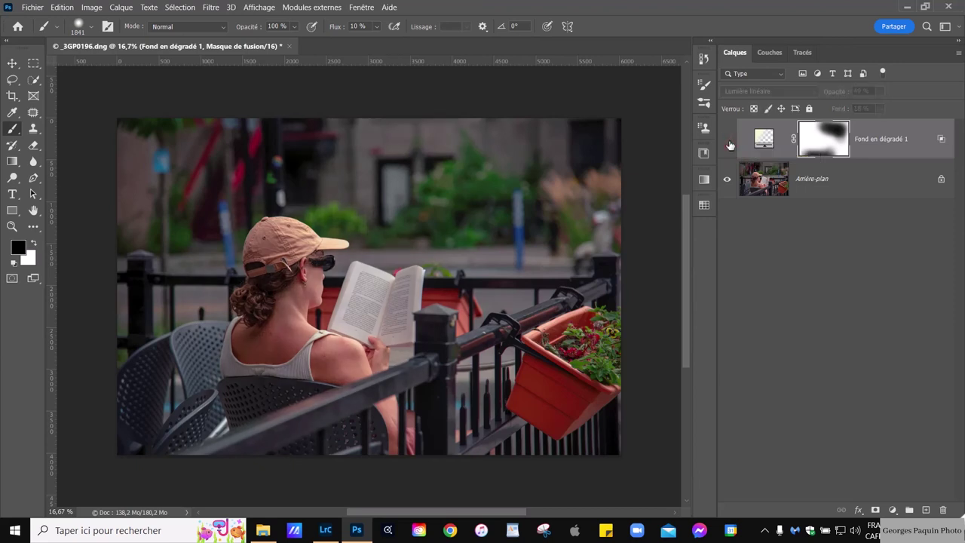
left_click(729, 141)
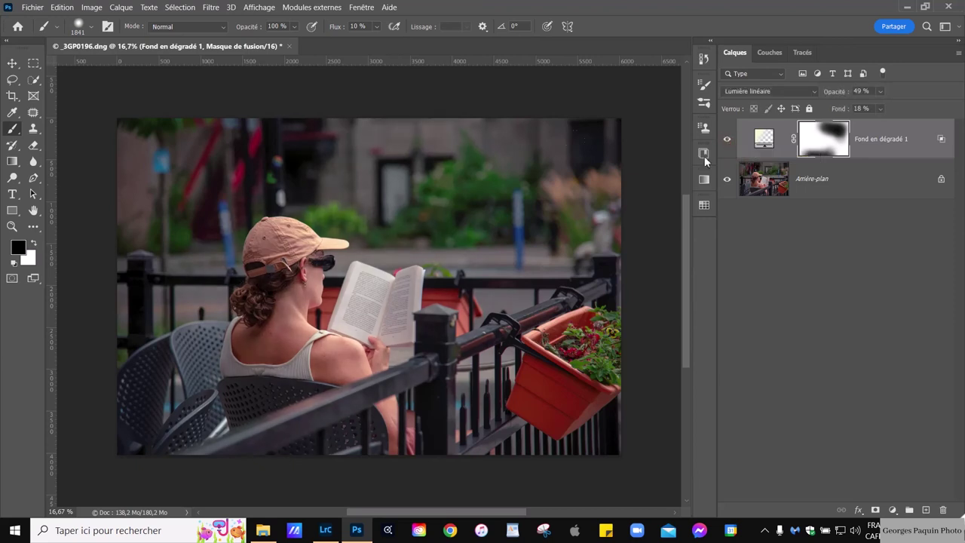
Step: Raise the gradient layer's opacity to 55% and retarget the fill itself
left_click(881, 91)
left_click_drag(889, 110, 893, 112)
left_click(922, 148)
left_click(764, 138)
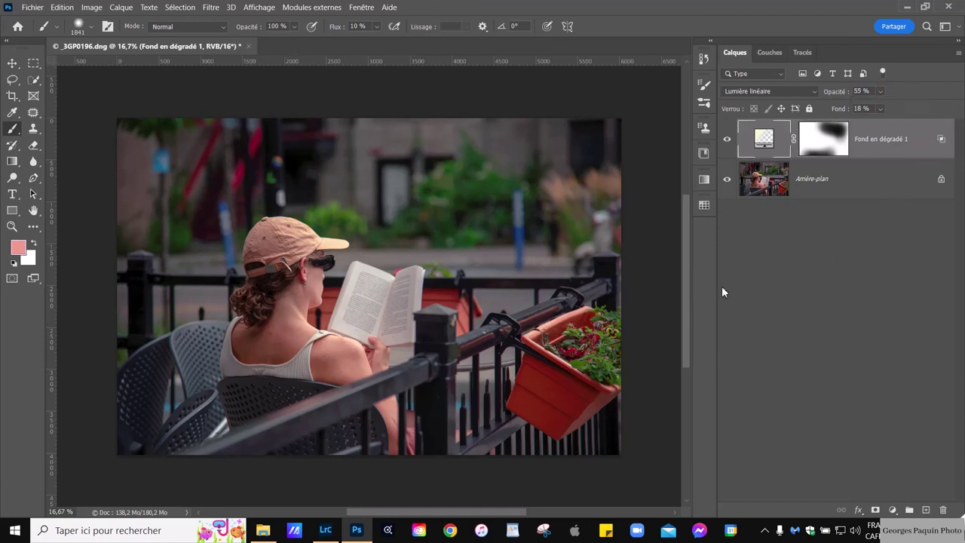
key("h")
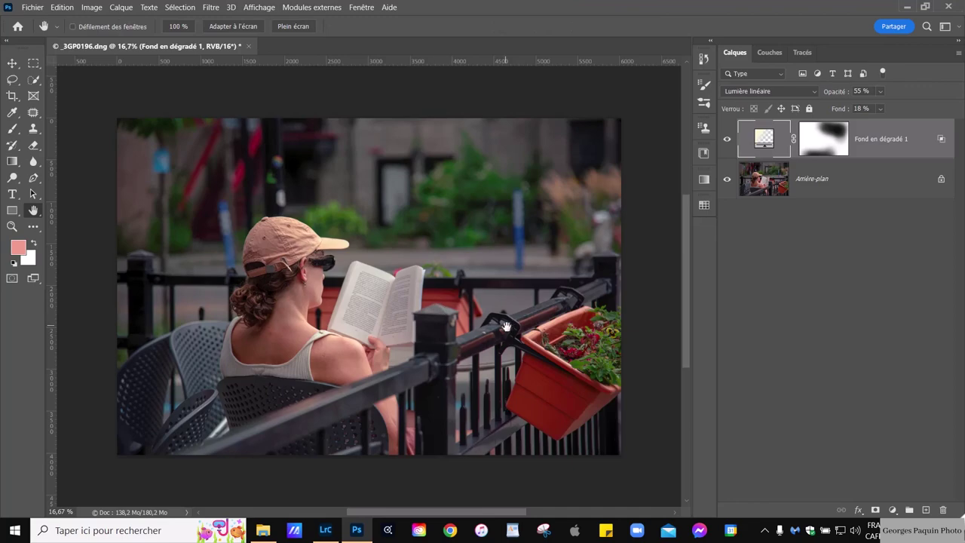